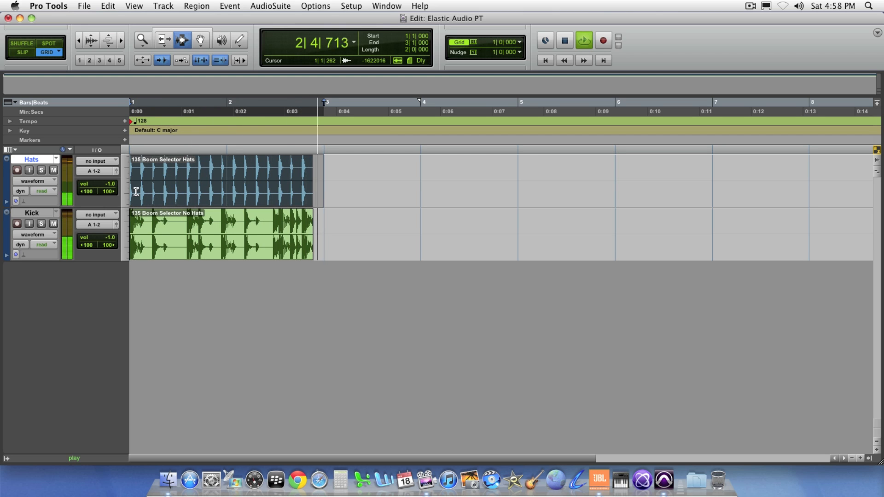
Step: Stop playback and enable Elastic Audio with the Rhythmic algorithm on the Hats and Kick tracks
{"action": "key", "text": "space"}
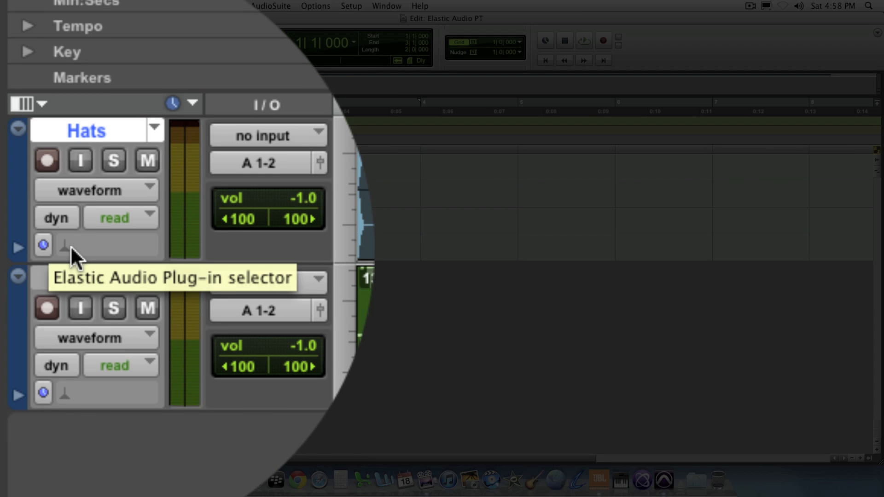
{"action": "left_click", "coordinate": [70, 247]}
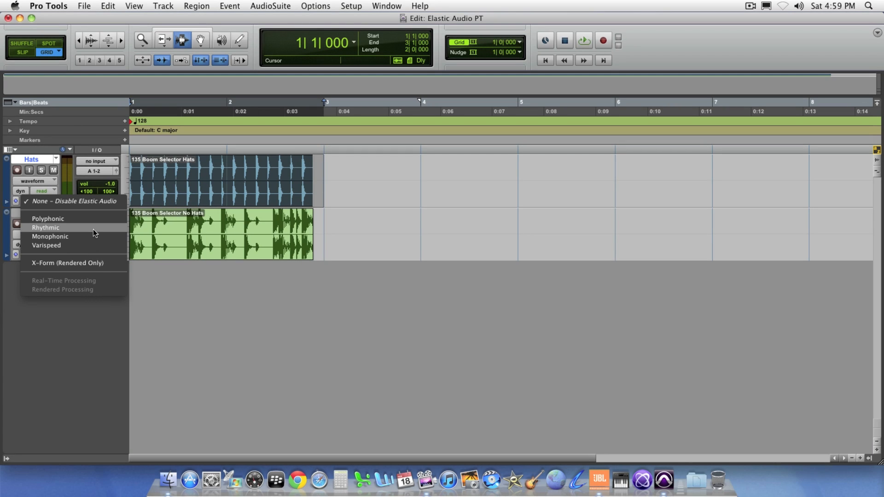
{"action": "left_click", "coordinate": [93, 229]}
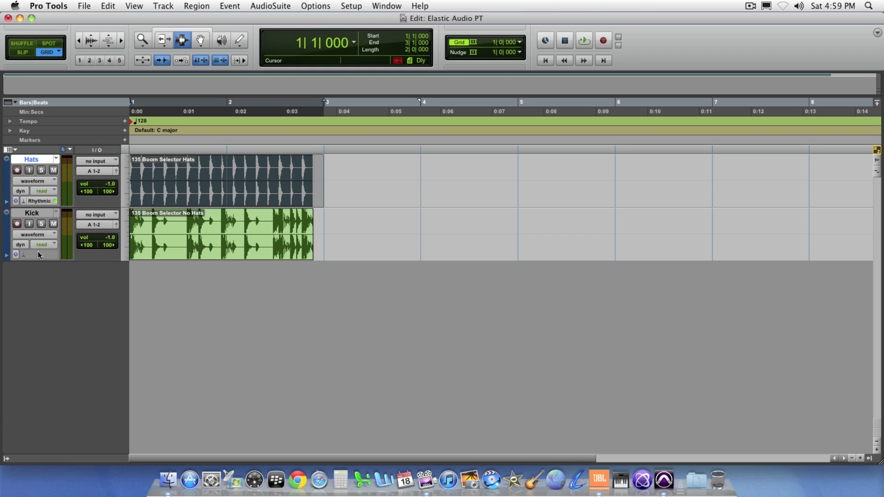
{"action": "left_click", "coordinate": [24, 255]}
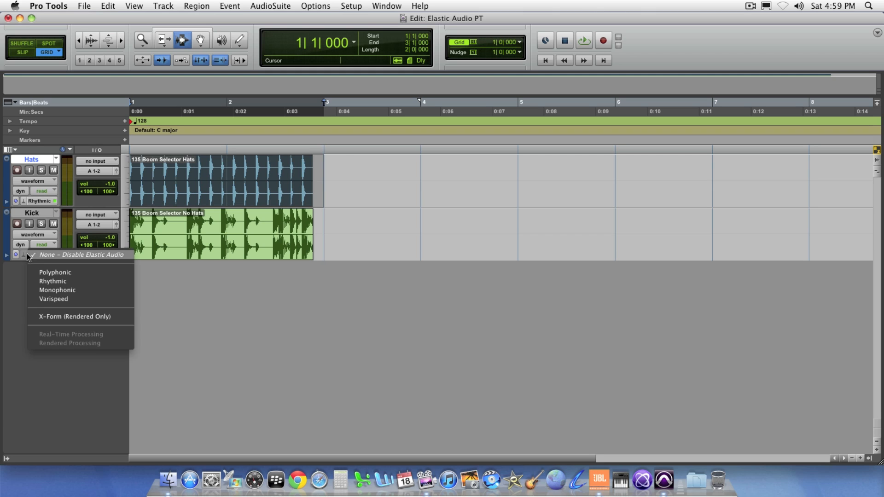
{"action": "left_click", "coordinate": [83, 281]}
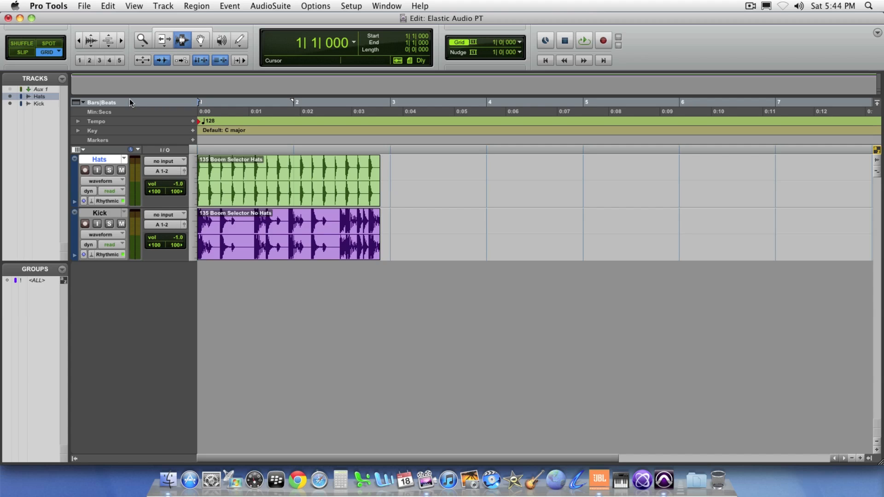
Step: Enlarge the height of the Hats and Kick tracks and set both track timebases to Ticks
{"action": "left_click", "coordinate": [123, 41]}
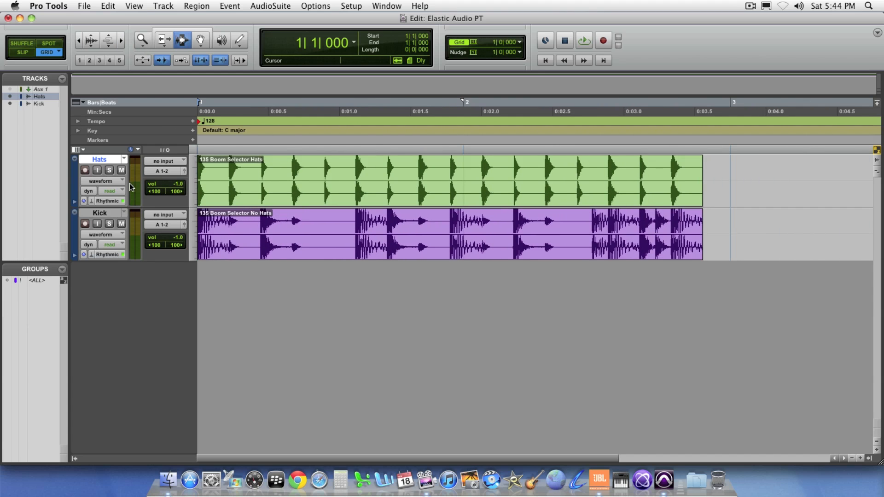
{"action": "left_click_drag", "start_coordinate": [106, 208], "coordinate": [104, 239]}
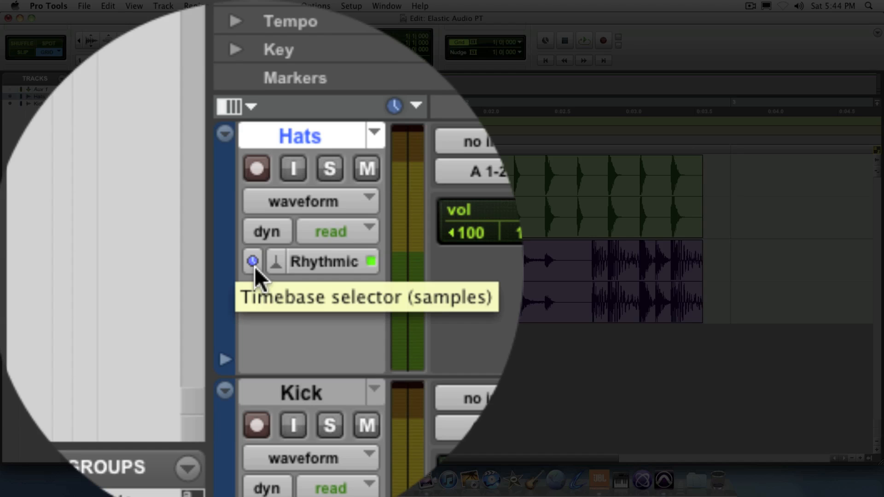
{"action": "left_click", "coordinate": [255, 267]}
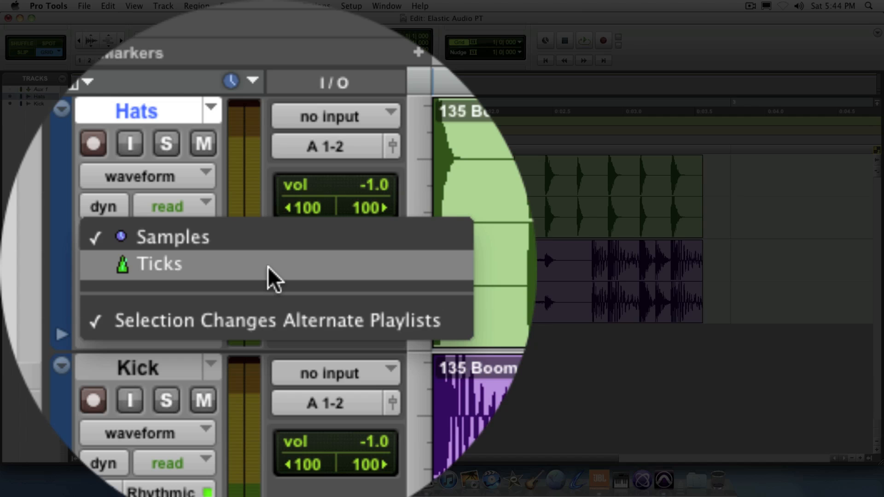
{"action": "left_click", "coordinate": [268, 267]}
{"action": "left_click", "coordinate": [254, 228]}
{"action": "left_click", "coordinate": [272, 235]}
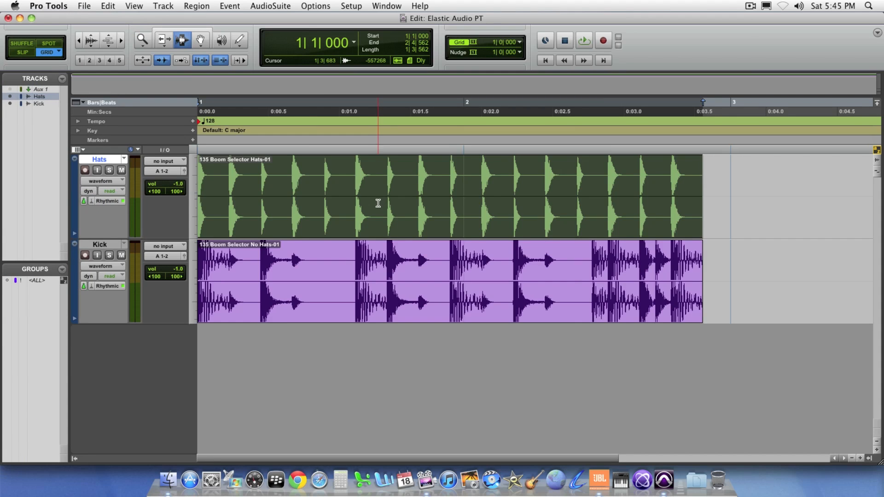
Step: Conform the Hats clip and the Kick clip to the session tempo
{"action": "double_click", "coordinate": [378, 203]}
{"action": "right_click", "coordinate": [378, 204]}
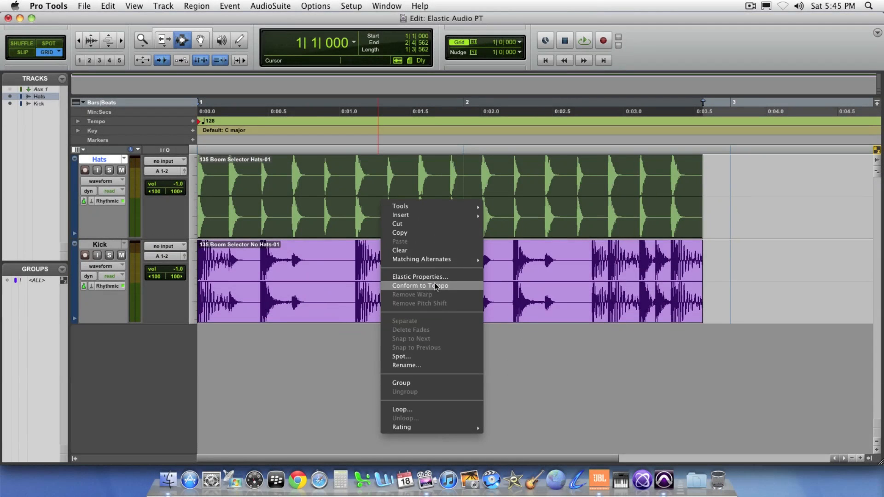
{"action": "left_click", "coordinate": [435, 284]}
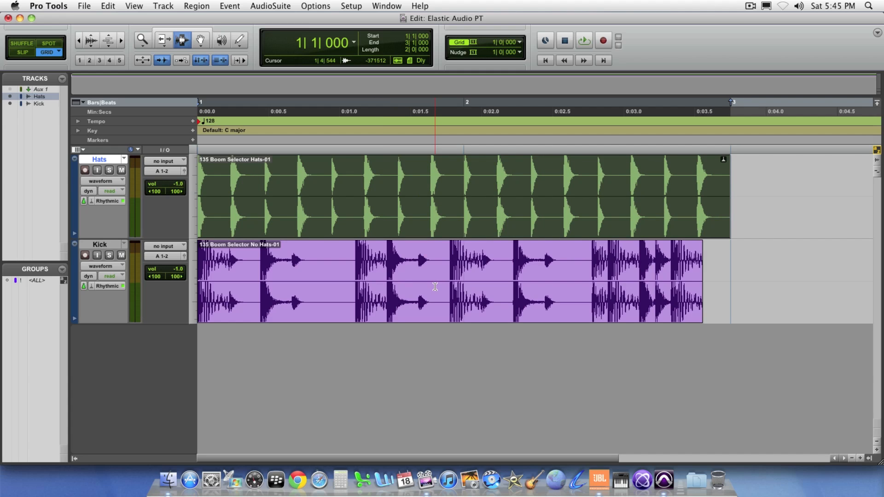
{"action": "double_click", "coordinate": [435, 287]}
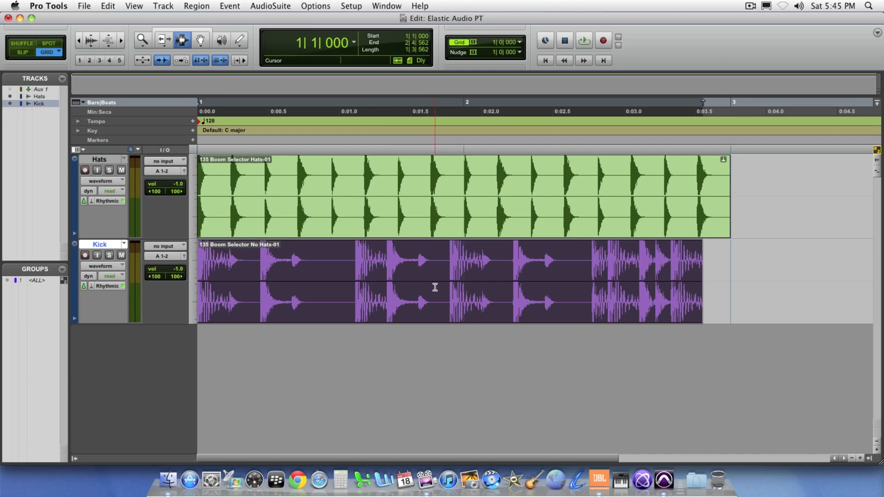
{"action": "right_click", "coordinate": [434, 285]}
{"action": "left_click", "coordinate": [466, 369]}
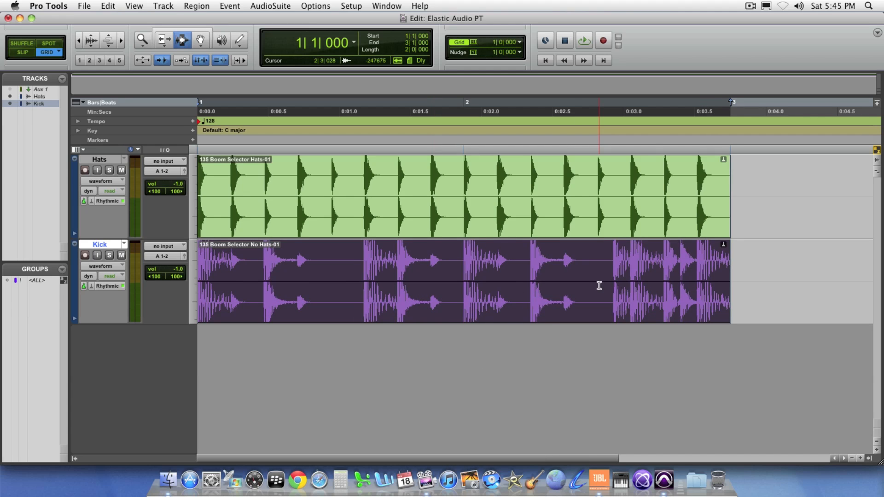
Step: Select the whole conformed Hats clip and play back the two-bar loop to check its timing
{"action": "left_click", "coordinate": [728, 182]}
{"action": "left_click_drag", "start_coordinate": [686, 193], "coordinate": [216, 190]}
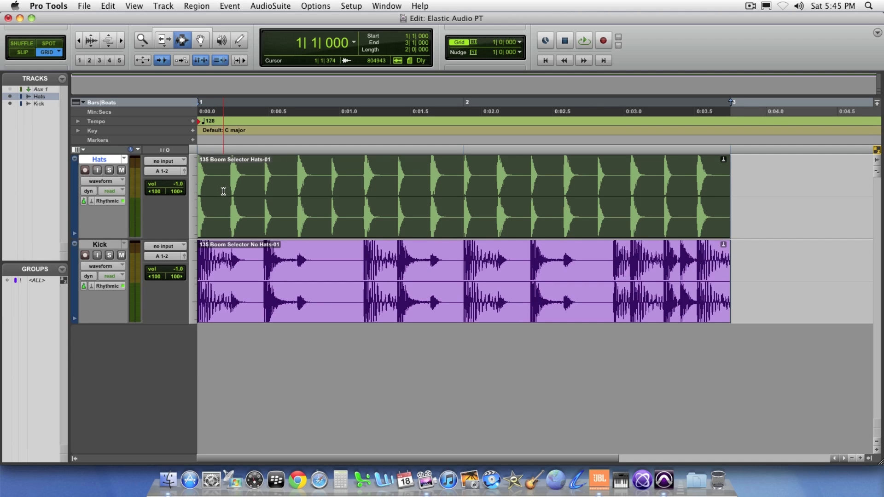
{"action": "key", "text": "space"}
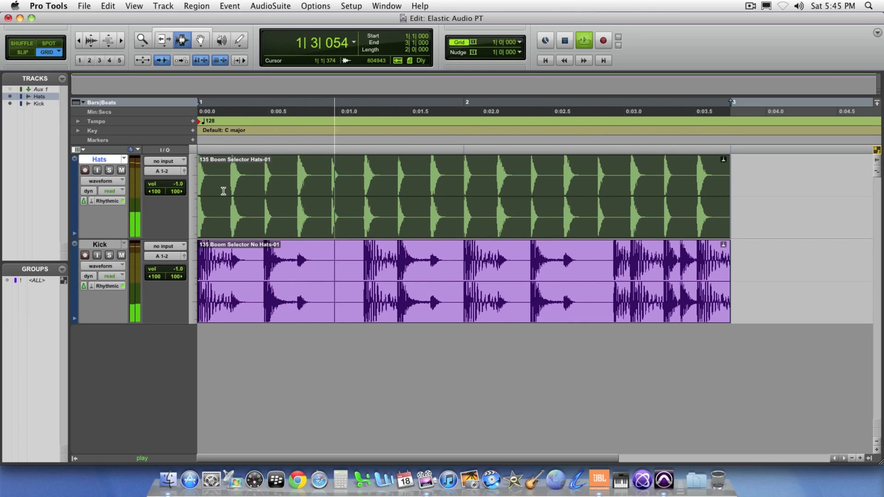
{"action": "key", "text": "space"}
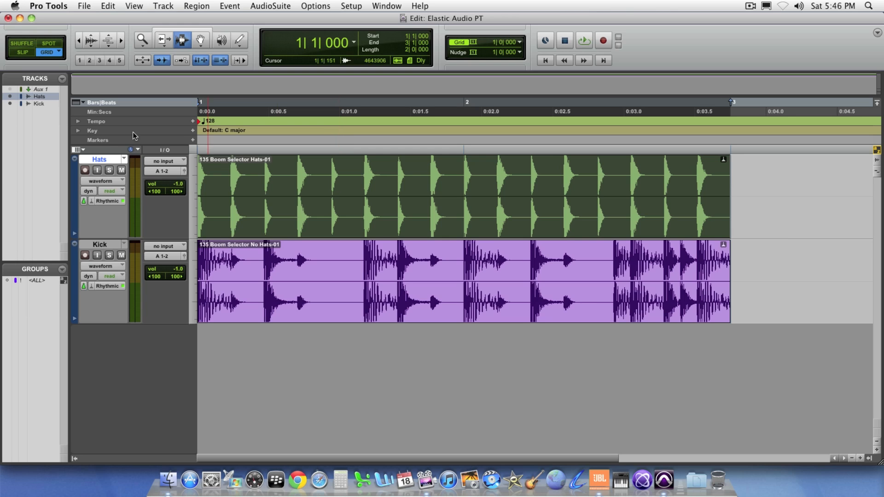
Step: Select the Hats and Kick clips together and duplicate them directly after the originals
{"action": "left_click", "coordinate": [77, 41]}
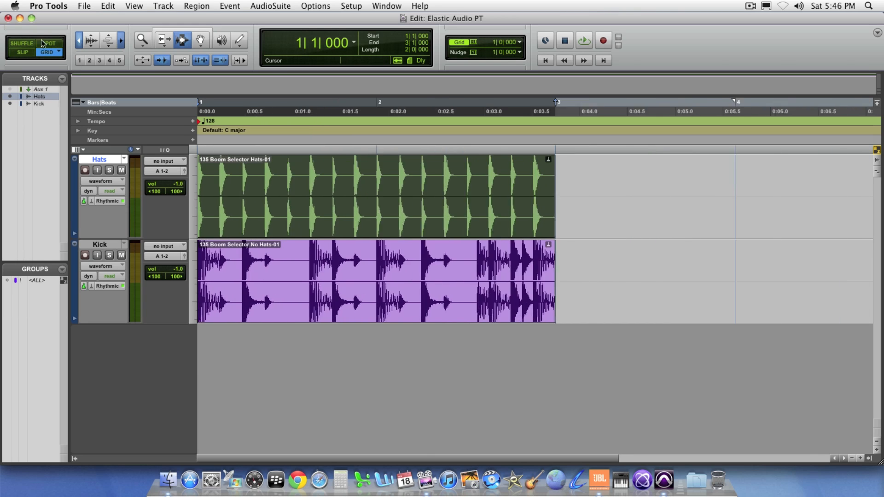
{"action": "double_click", "coordinate": [244, 262]}
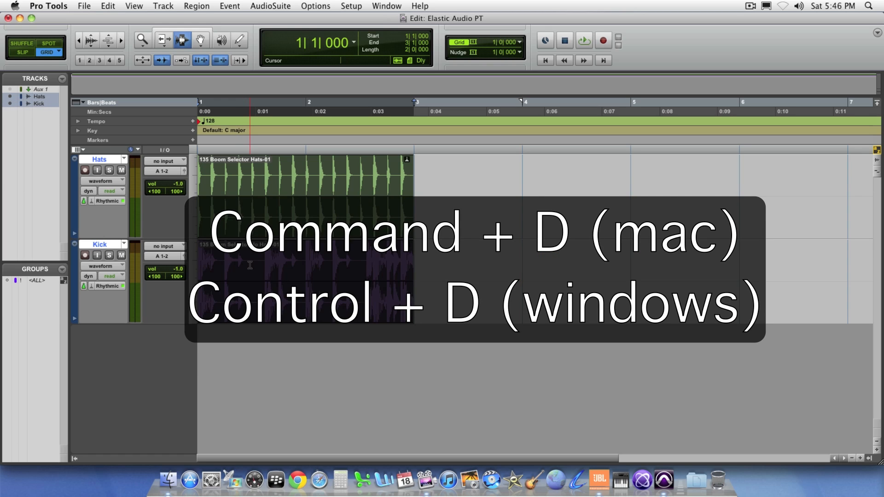
{"action": "key", "text": "super+d"}
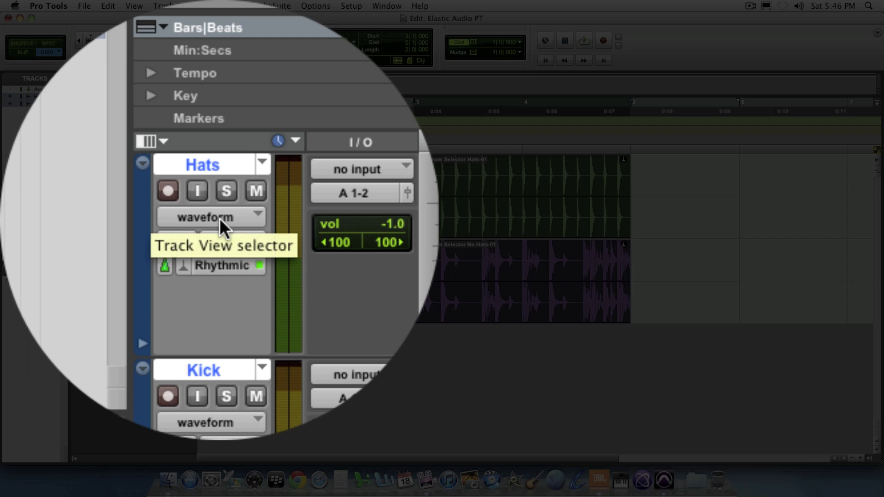
Step: Examine the transients of the Hats track in analysis view and switch the track to warp view
{"action": "left_click", "coordinate": [220, 218]}
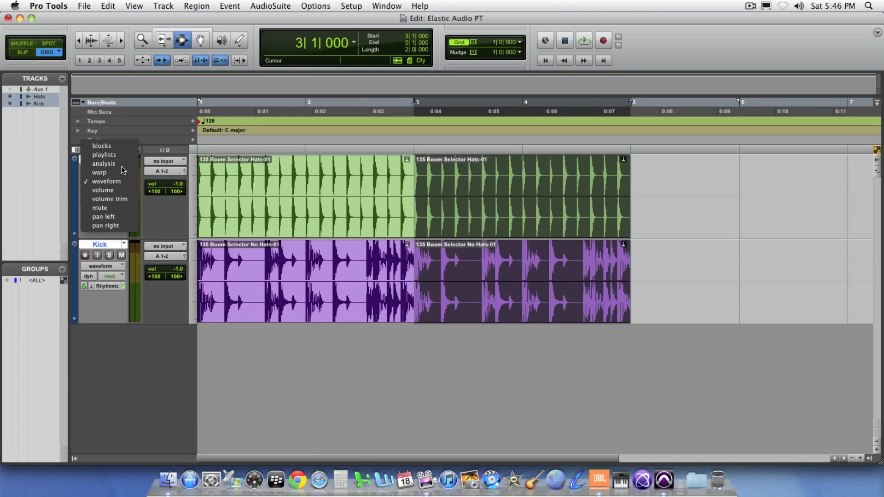
{"action": "left_click", "coordinate": [212, 206]}
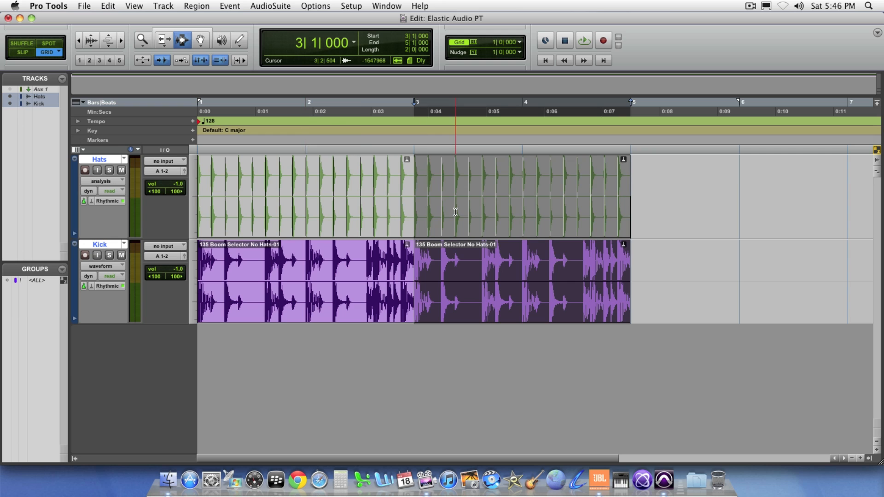
{"action": "left_click", "coordinate": [122, 41]}
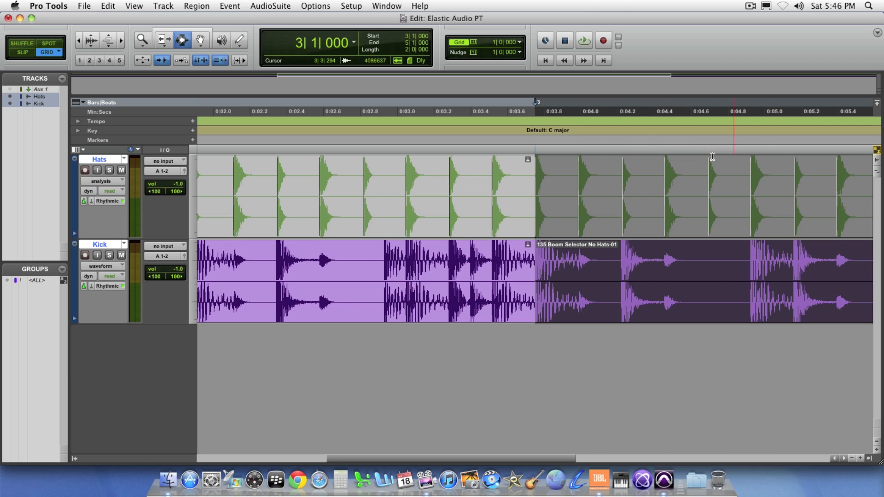
{"action": "left_click", "coordinate": [633, 187]}
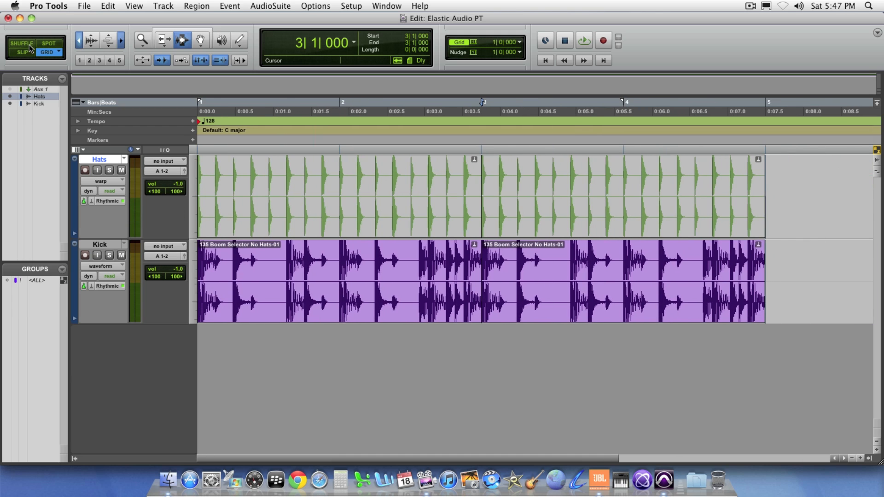
Step: Activate the Grabber tool and set the grid value to 1/8 note
{"action": "left_click", "coordinate": [205, 45]}
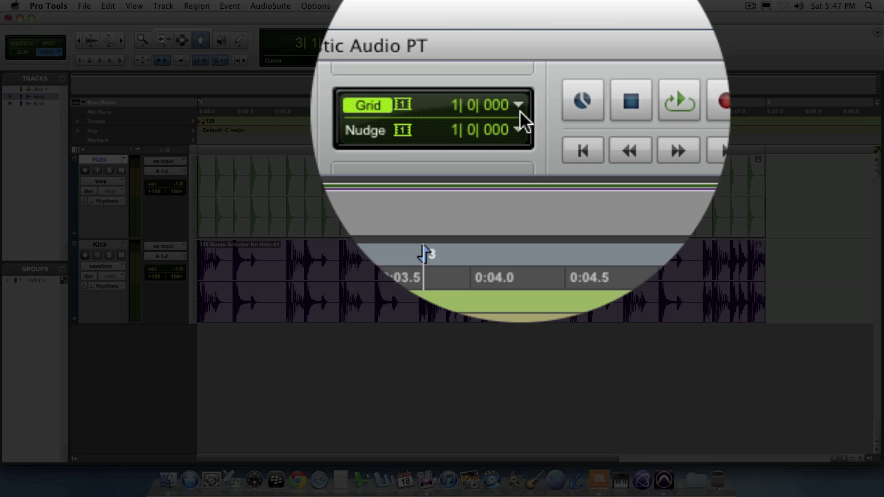
{"action": "left_click", "coordinate": [520, 106]}
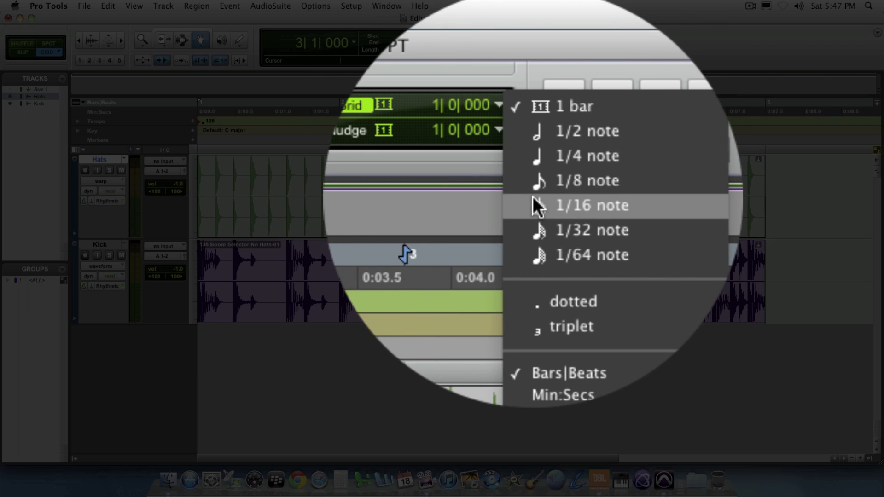
{"action": "left_click", "coordinate": [537, 179]}
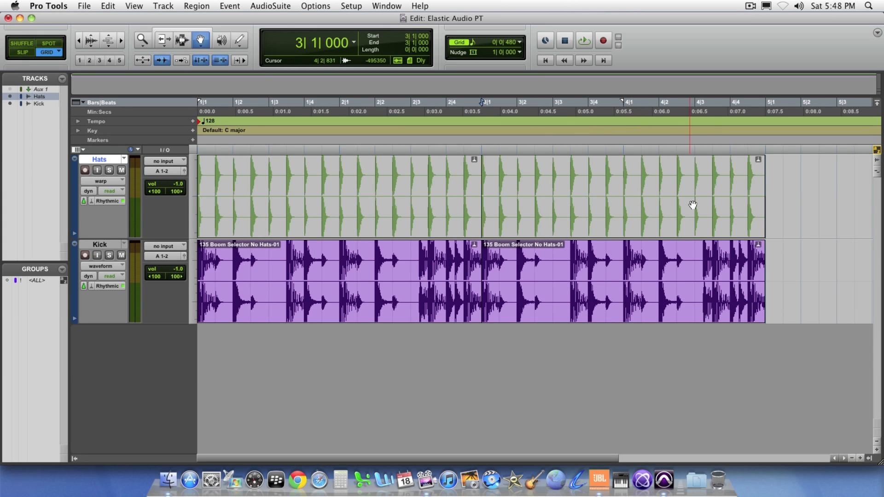
Step: Switch the Kick track from waveform view to warp view
{"action": "left_click", "coordinate": [714, 201]}
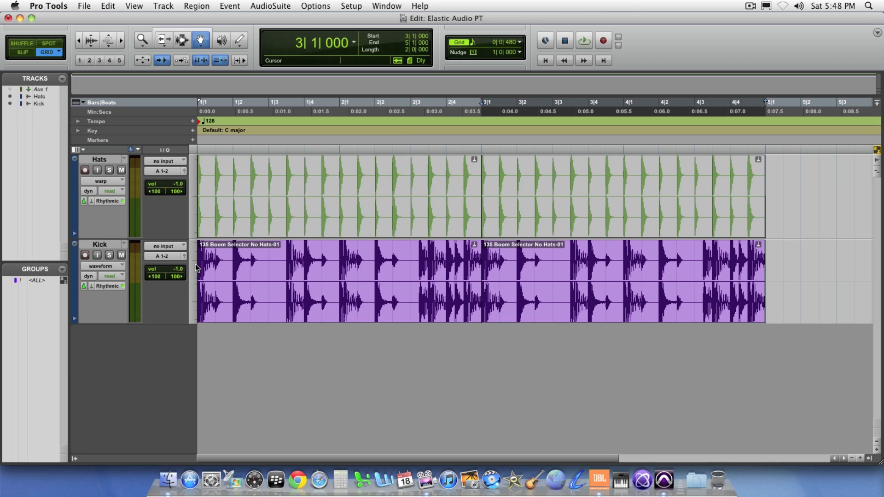
{"action": "left_click", "coordinate": [118, 269]}
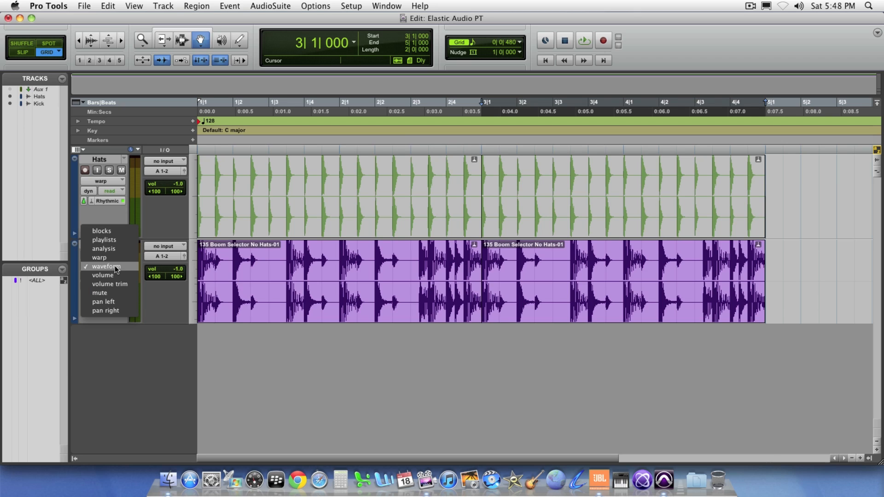
{"action": "left_click", "coordinate": [115, 266]}
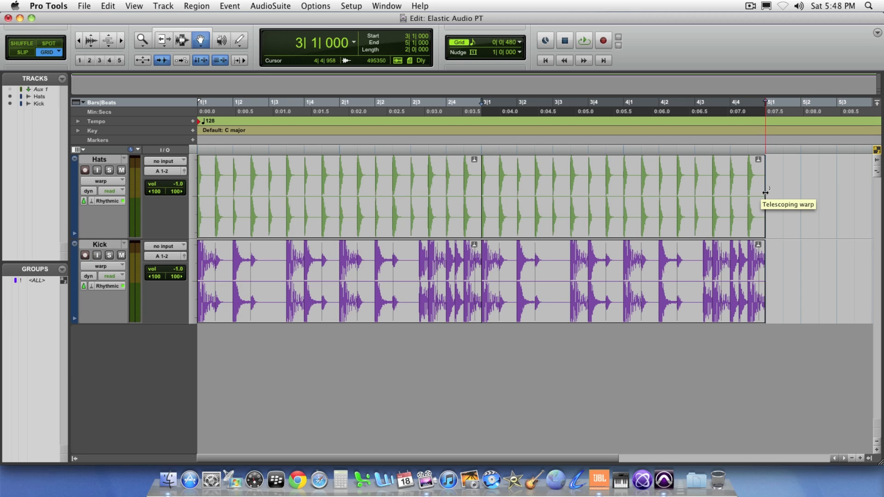
Step: Compress the duplicated Hats and Kick clips with telescoping warp so both end at bar 4
{"action": "left_click_drag", "start_coordinate": [766, 192], "coordinate": [632, 186]}
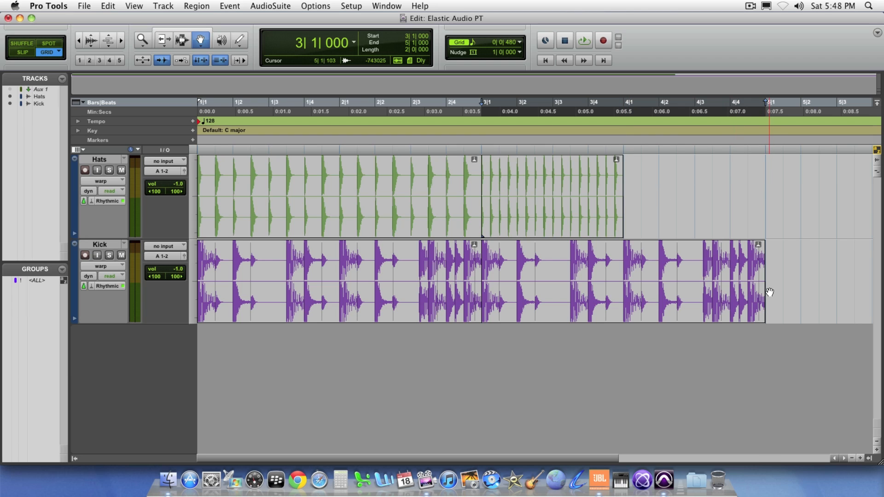
{"action": "left_click_drag", "start_coordinate": [765, 288], "coordinate": [626, 276]}
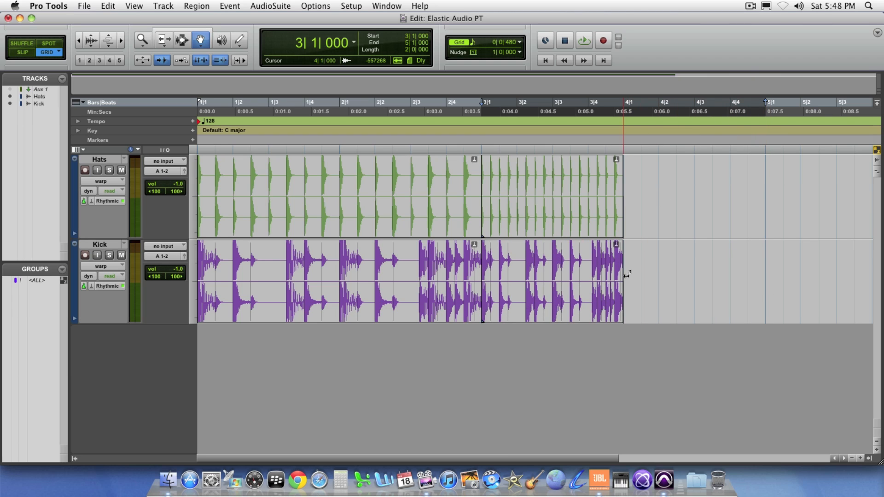
Step: Play back the compressed second Hats clip's range and the uncompressed first clip's range to compare their speeds
{"action": "left_click", "coordinate": [548, 227]}
{"action": "key", "text": "space"}
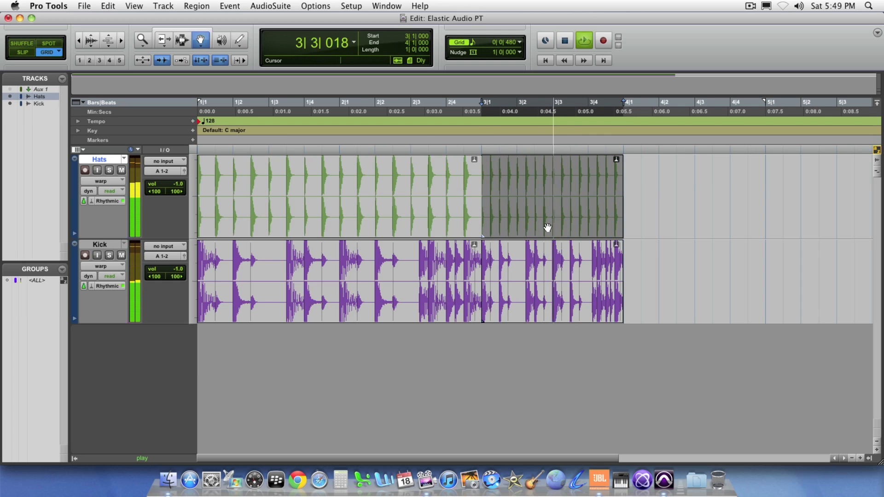
{"action": "key", "text": "space"}
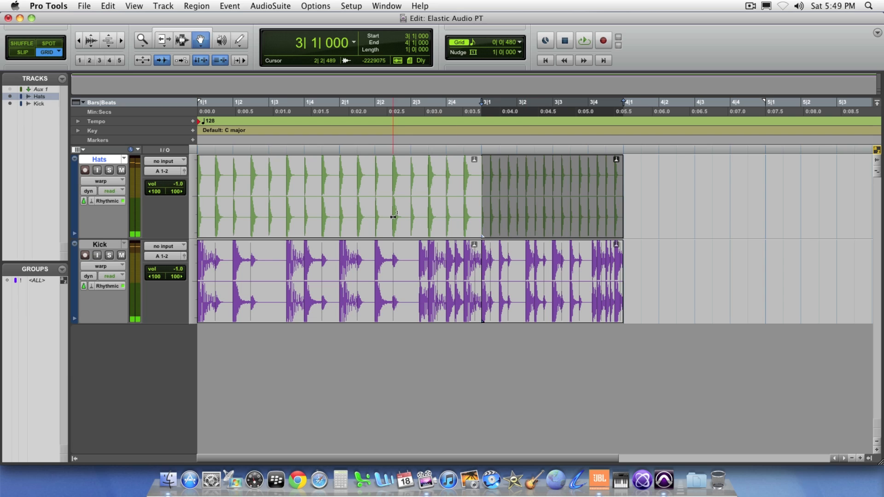
{"action": "left_click", "coordinate": [387, 221]}
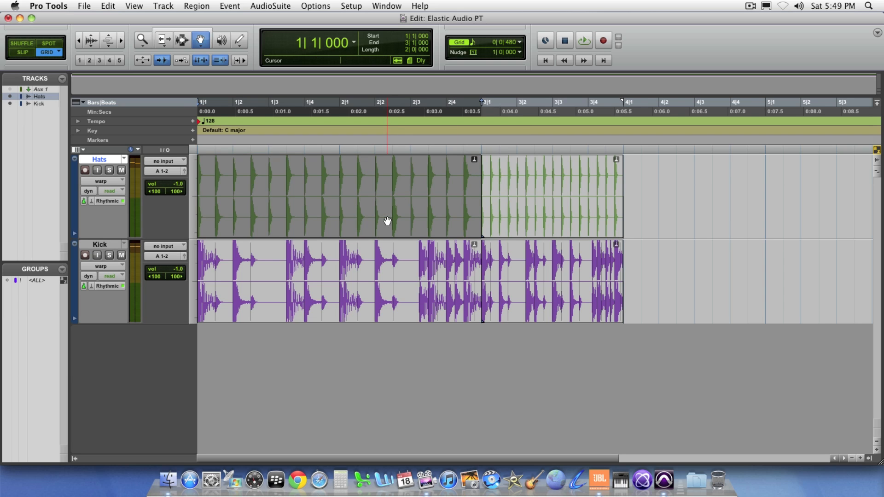
{"action": "key", "text": "space"}
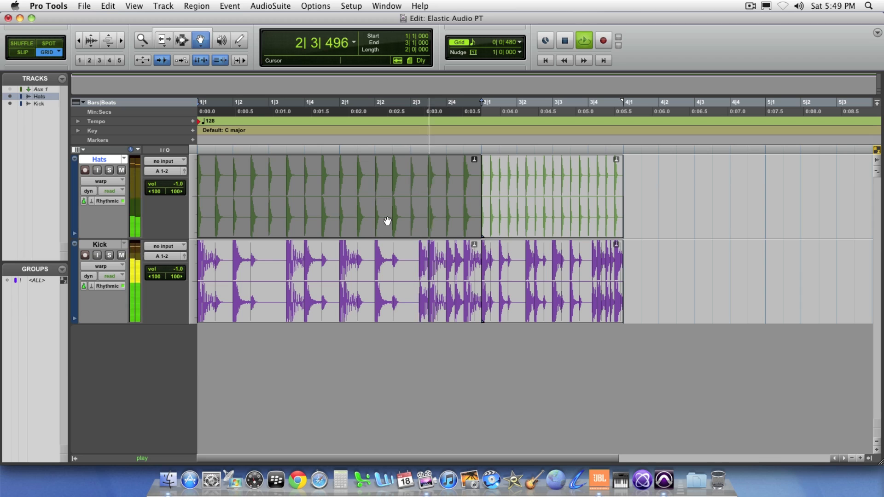
Step: Stretch the duplicated Hats and Kick clips with telescoping warp so both end at bar 5, and play back their range
{"action": "key", "text": "space"}
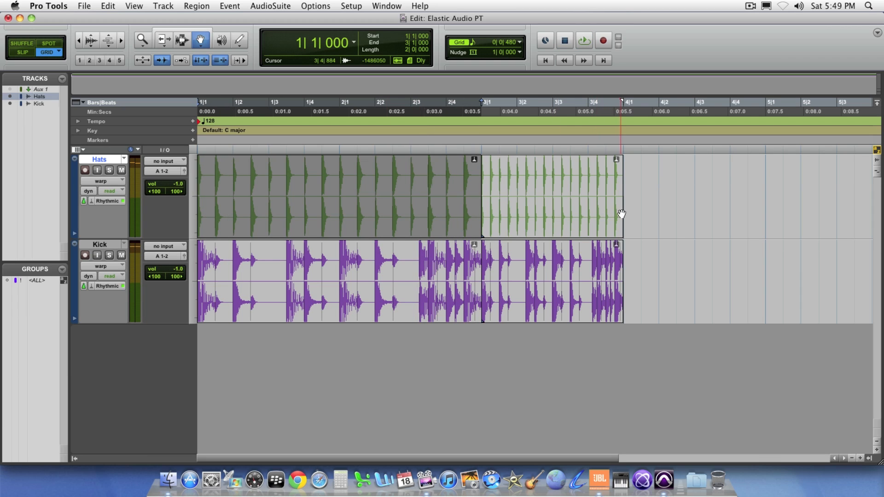
{"action": "left_click_drag", "start_coordinate": [622, 209], "coordinate": [762, 209]}
{"action": "left_click_drag", "start_coordinate": [626, 275], "coordinate": [766, 271]}
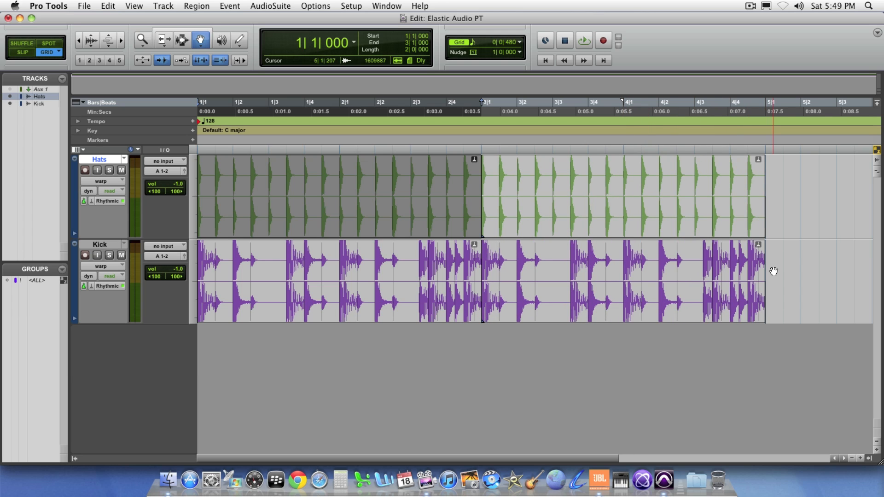
{"action": "left_click", "coordinate": [648, 225]}
{"action": "key", "text": "space"}
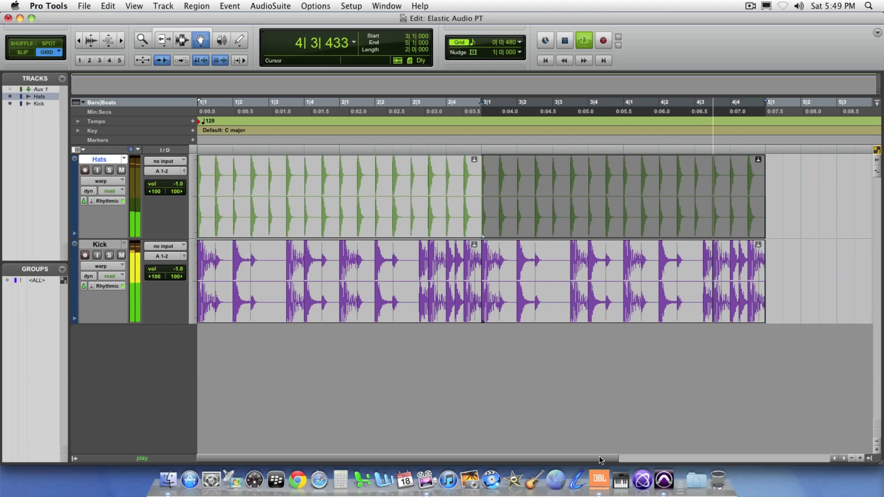
Step: Try the duplicated Hats and Kick clips stretched to bar 7 during playback, and return both clip ends to bar 5
{"action": "left_click_drag", "start_coordinate": [598, 457], "coordinate": [718, 458]}
{"action": "left_click_drag", "start_coordinate": [581, 193], "coordinate": [862, 195]}
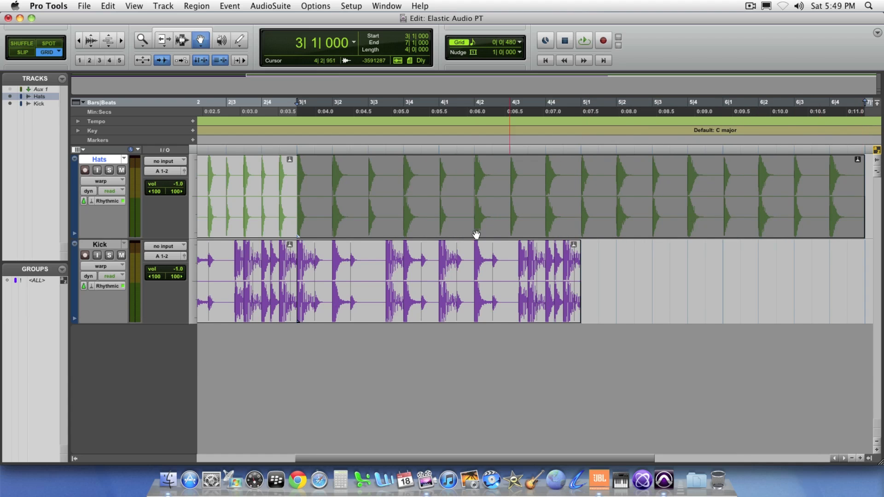
{"action": "left_click_drag", "start_coordinate": [666, 272], "coordinate": [634, 263]}
{"action": "key", "text": "space"}
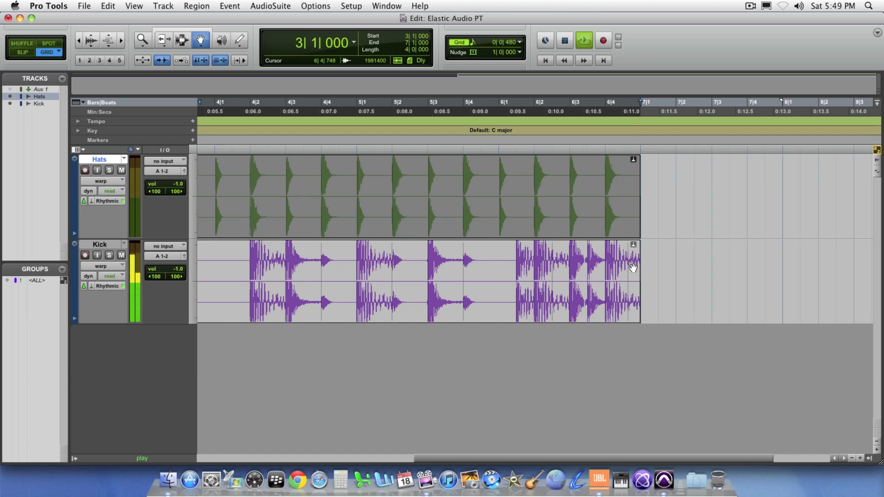
{"action": "left_click_drag", "start_coordinate": [532, 458], "coordinate": [436, 455]}
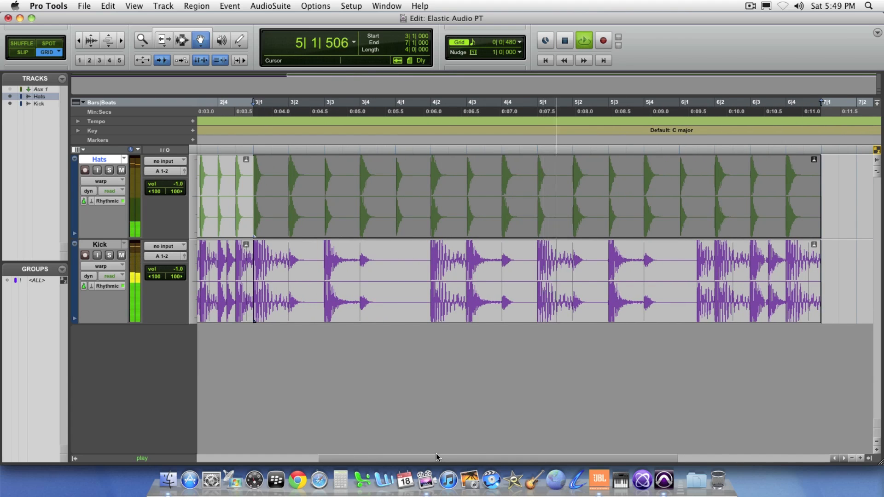
{"action": "key", "text": "space"}
{"action": "left_click_drag", "start_coordinate": [821, 278], "coordinate": [537, 278]}
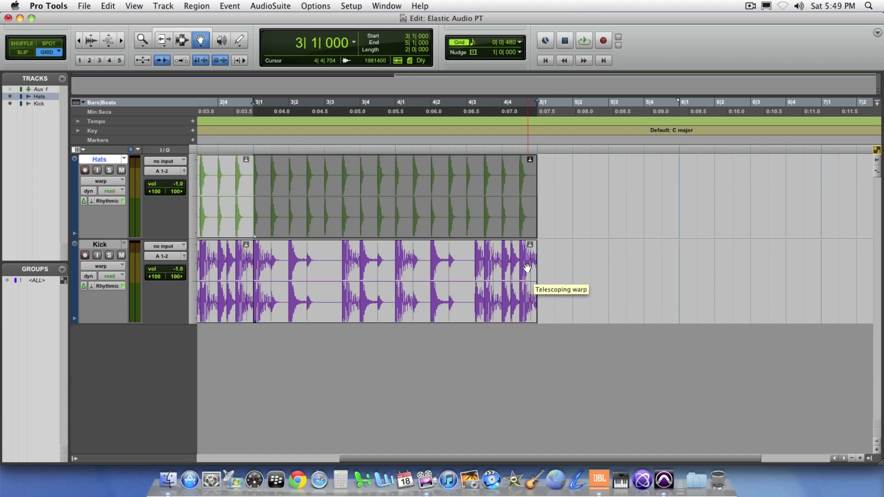
Step: Switch both the Hats and Kick tracks from warp view back to waveform view
{"action": "key", "text": "r"}
{"action": "key", "text": "r"}
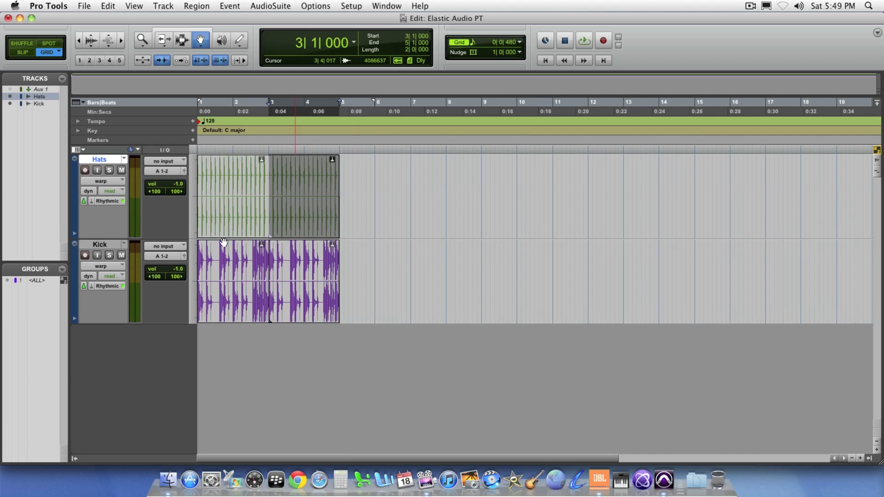
{"action": "left_click", "coordinate": [104, 184]}
{"action": "left_click", "coordinate": [104, 189]}
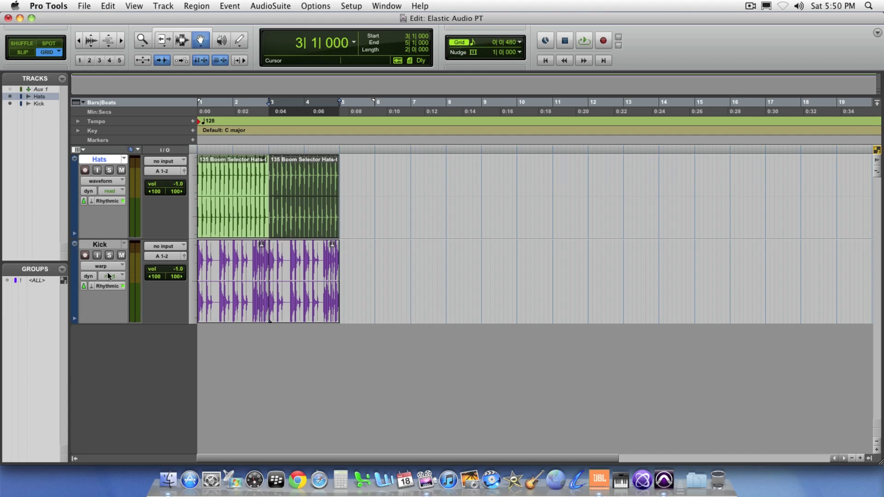
{"action": "left_click", "coordinate": [105, 268]}
{"action": "left_click", "coordinate": [105, 271]}
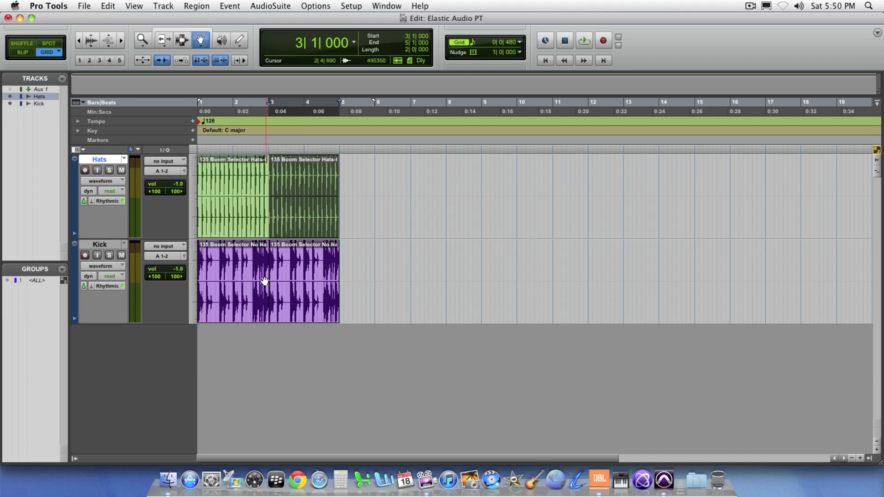
Step: Loop the second Hats and Kick clips out to bar 17 with the Loop Trim tool, and select the Kick track's full range
{"action": "left_click", "coordinate": [246, 286], "text": "shift"}
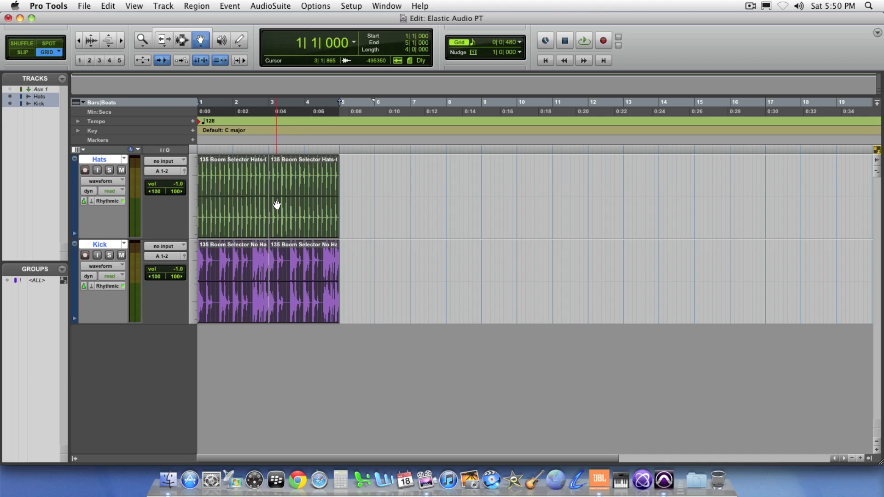
{"action": "left_click", "coordinate": [165, 44]}
{"action": "left_click", "coordinate": [178, 101]}
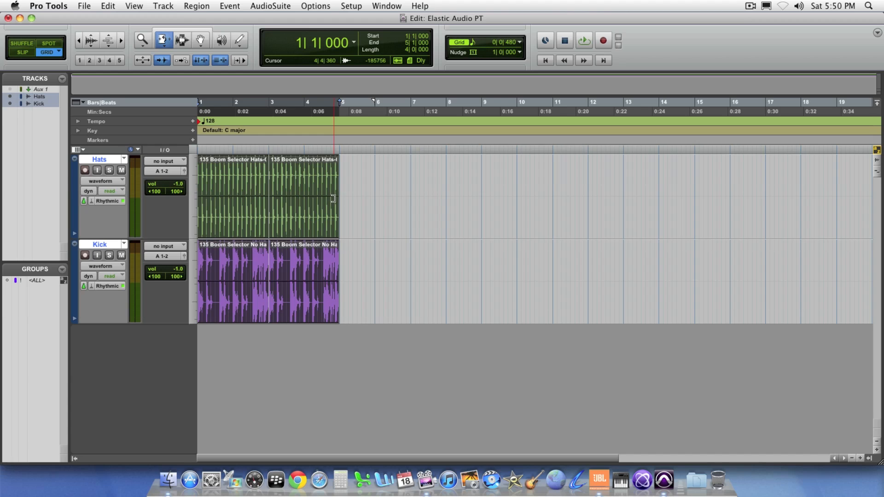
{"action": "left_click", "coordinate": [324, 203]}
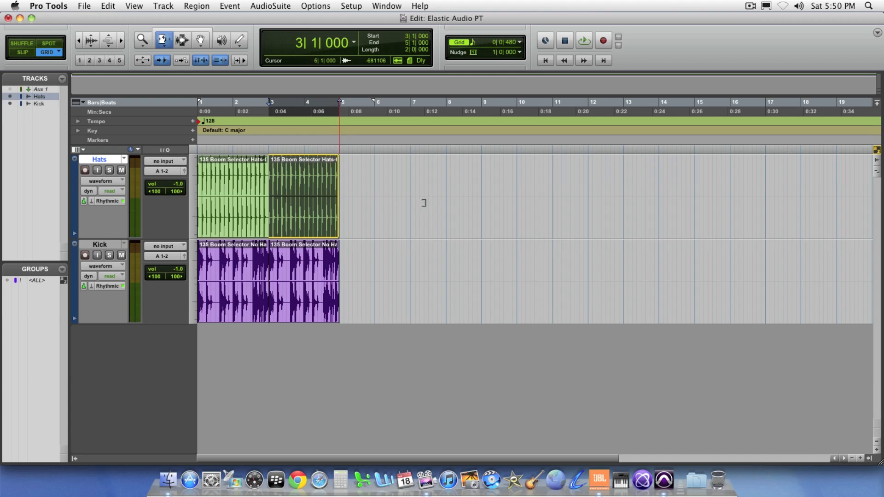
{"action": "left_click_drag", "start_coordinate": [332, 193], "coordinate": [764, 183]}
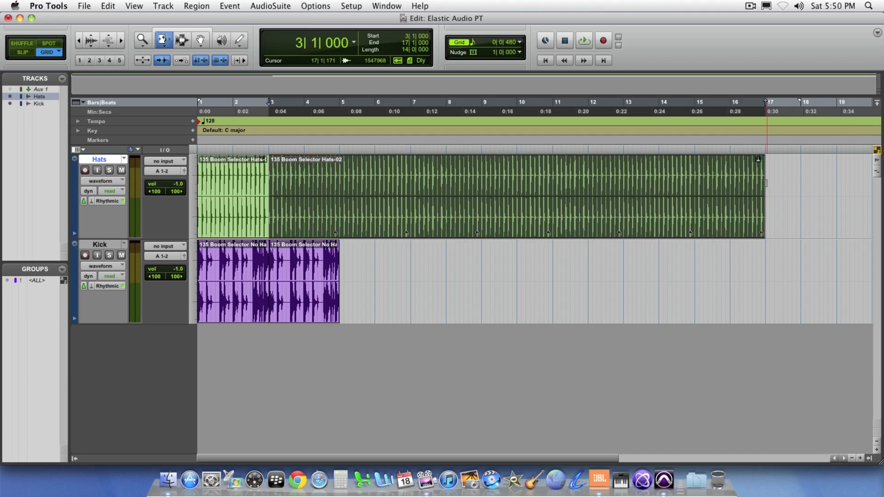
{"action": "left_click_drag", "start_coordinate": [337, 267], "coordinate": [765, 268]}
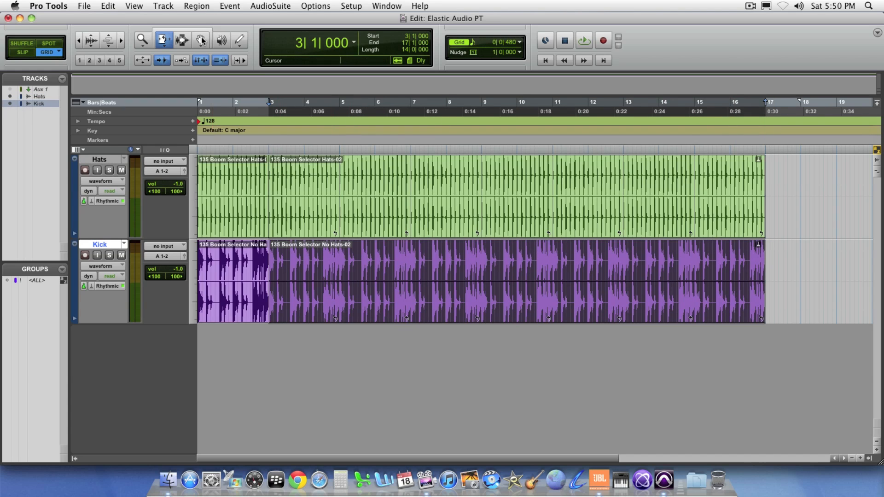
{"action": "left_click", "coordinate": [181, 40]}
{"action": "left_click", "coordinate": [191, 258]}
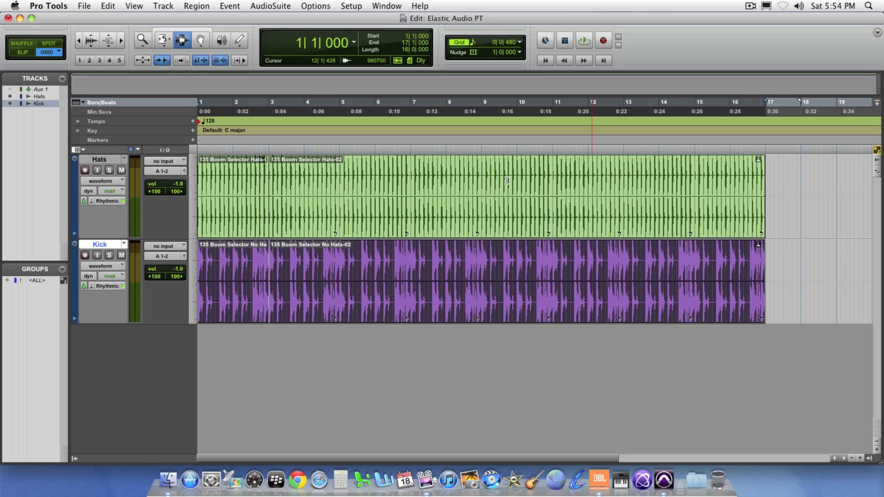
Step: Open the Workspace browser and preview 092 Pop Piano Arp_Em.wav without conforming it to the session tempo
{"action": "left_click", "coordinate": [381, 6]}
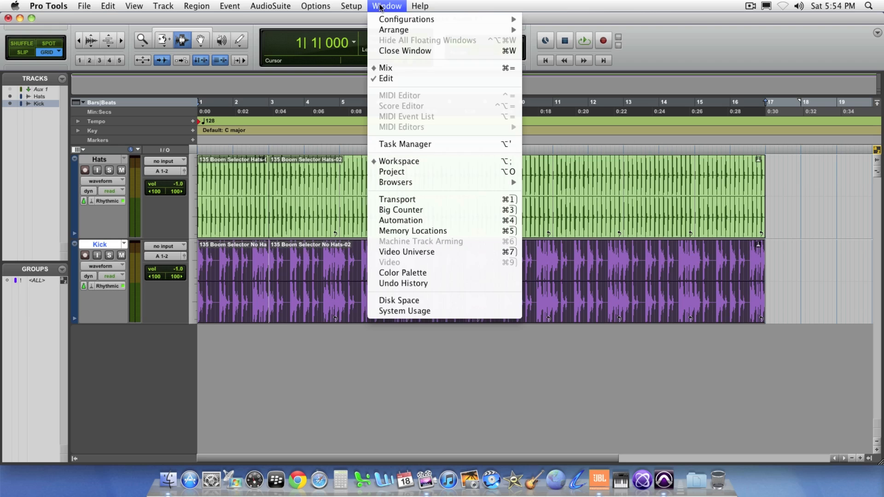
{"action": "left_click", "coordinate": [398, 160]}
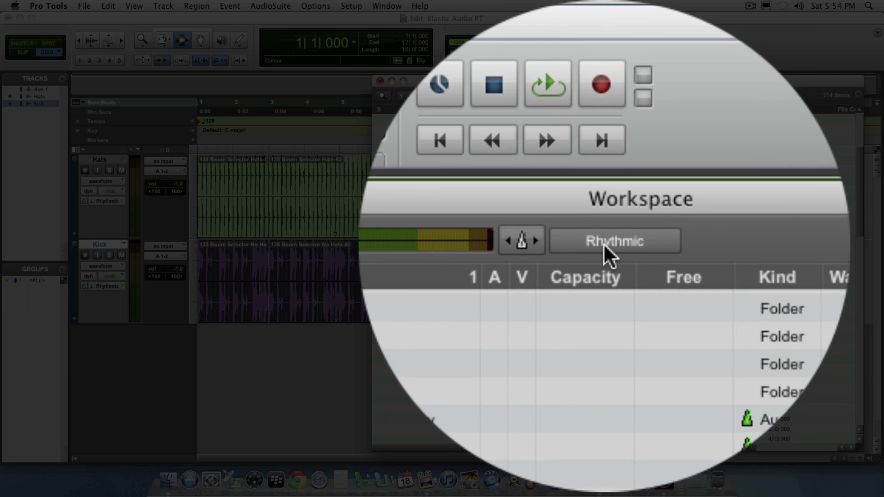
{"action": "left_click", "coordinate": [605, 246]}
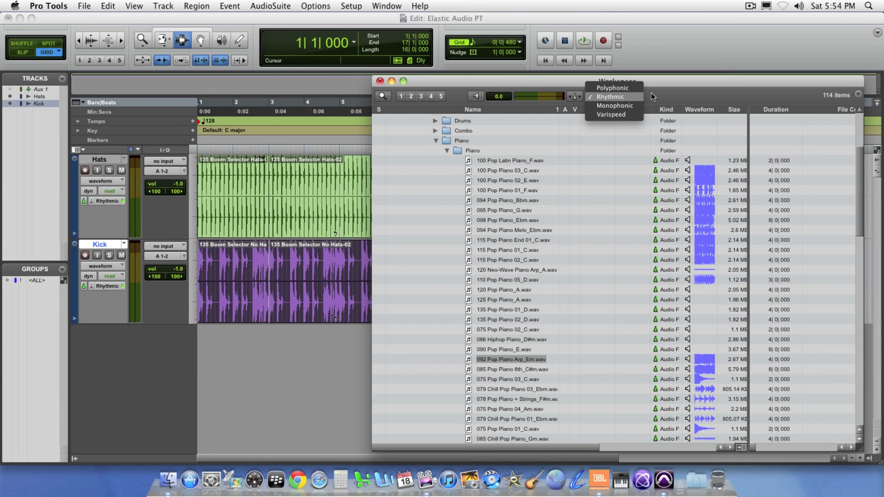
{"action": "left_click", "coordinate": [654, 93]}
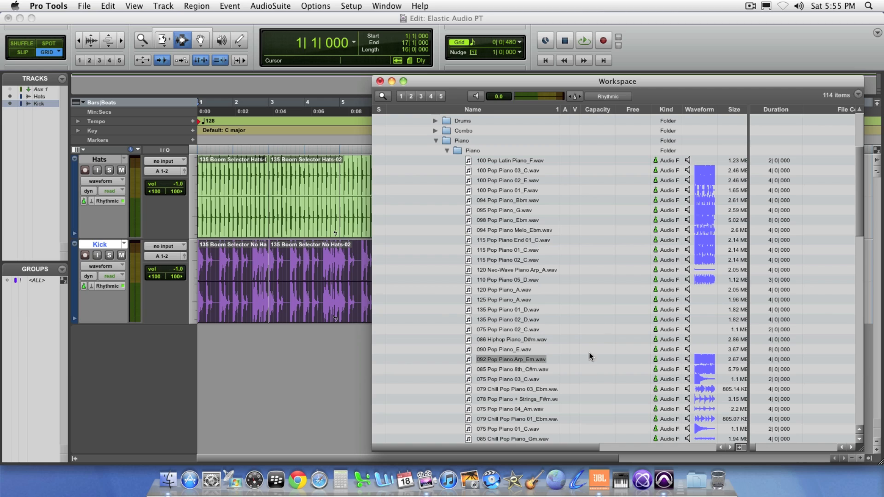
{"action": "left_click", "coordinate": [688, 359]}
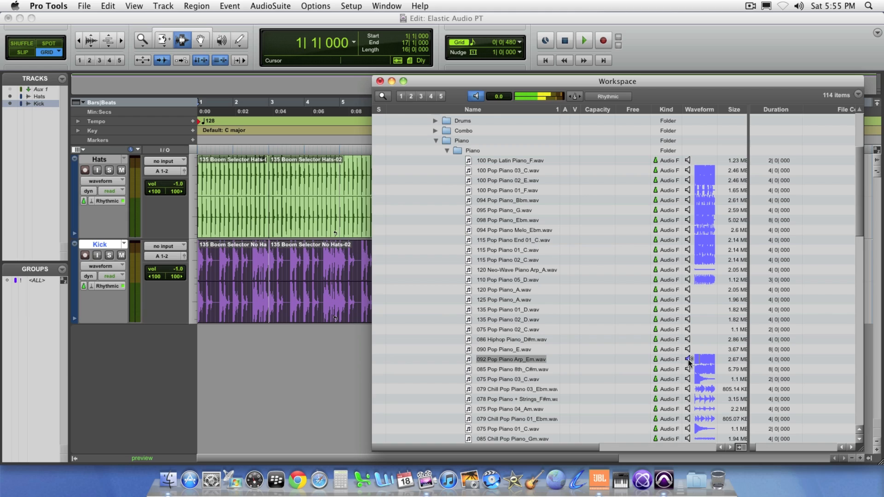
{"action": "left_click", "coordinate": [688, 360]}
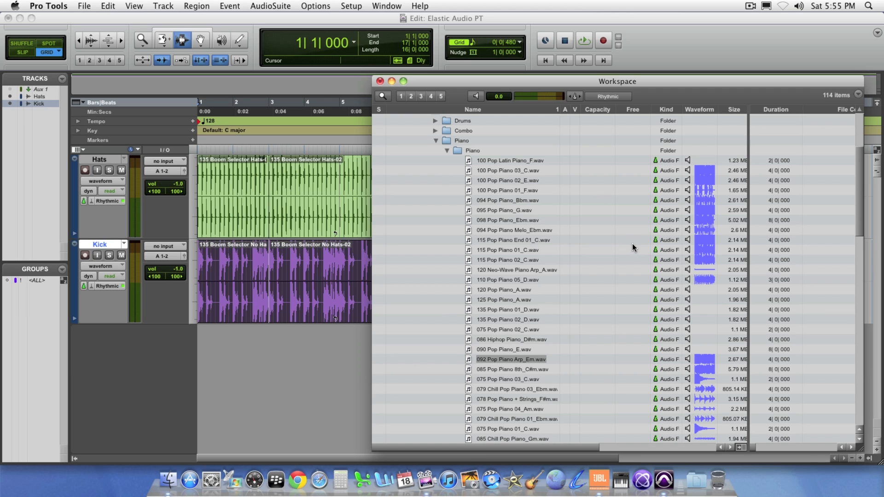
Step: Make Workspace previews conform to the session tempo using the Polyphonic algorithm, and preview 092 Pop Piano Arp_Em.wav
{"action": "left_click", "coordinate": [579, 99]}
{"action": "left_click", "coordinate": [607, 97]}
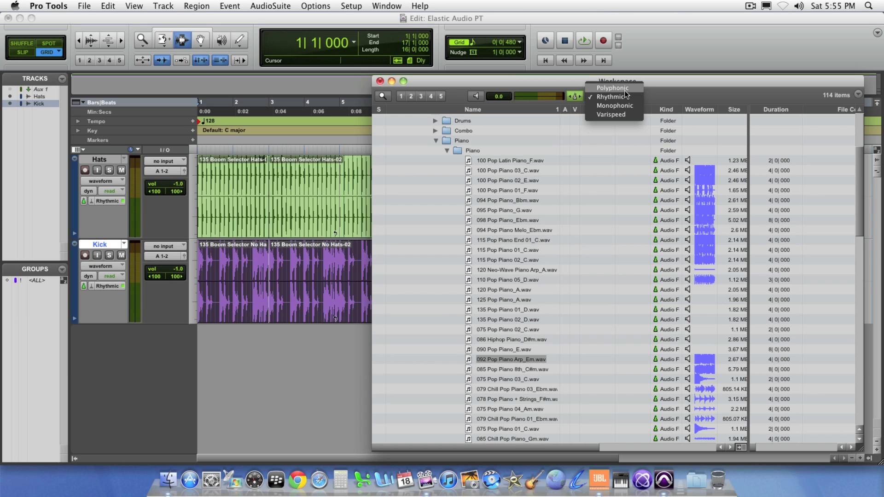
{"action": "left_click", "coordinate": [626, 91]}
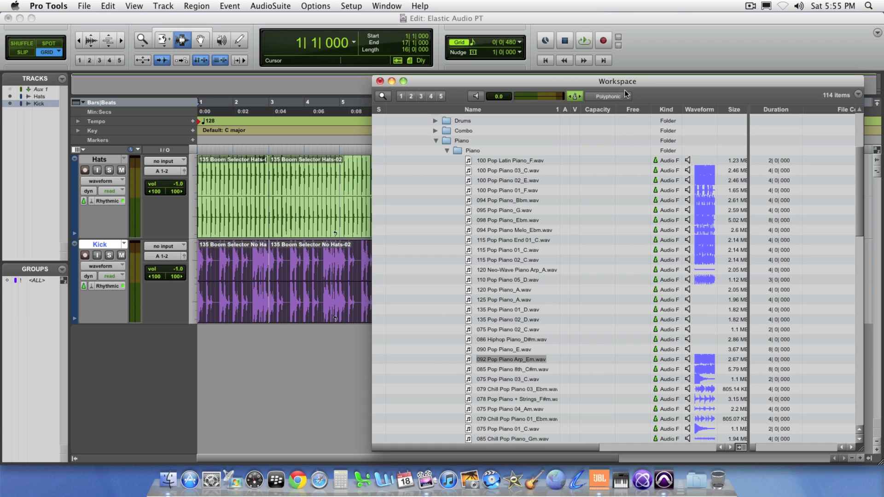
{"action": "left_click", "coordinate": [690, 360]}
Step: Play the session's drum loops and preview 092 Pop Piano Arp_Em.wav from the Workspace browser in time with them
{"action": "left_click", "coordinate": [303, 20]}
{"action": "key", "text": "space"}
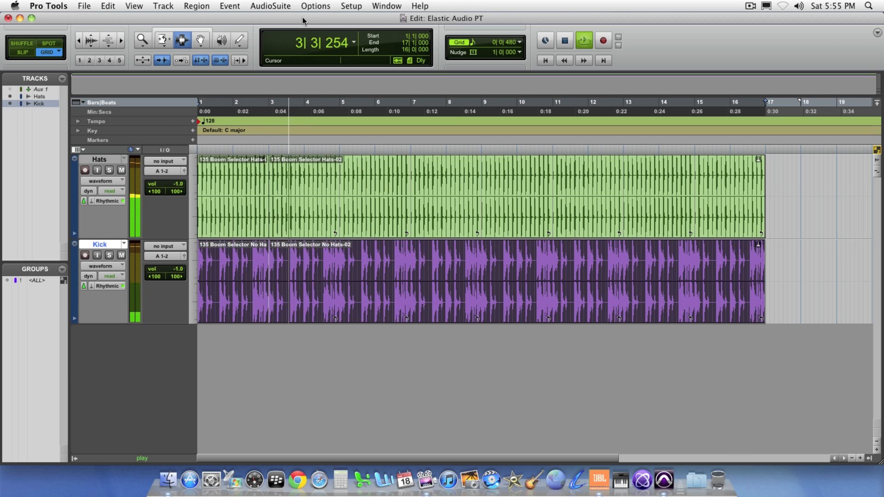
{"action": "key", "text": "alt+i"}
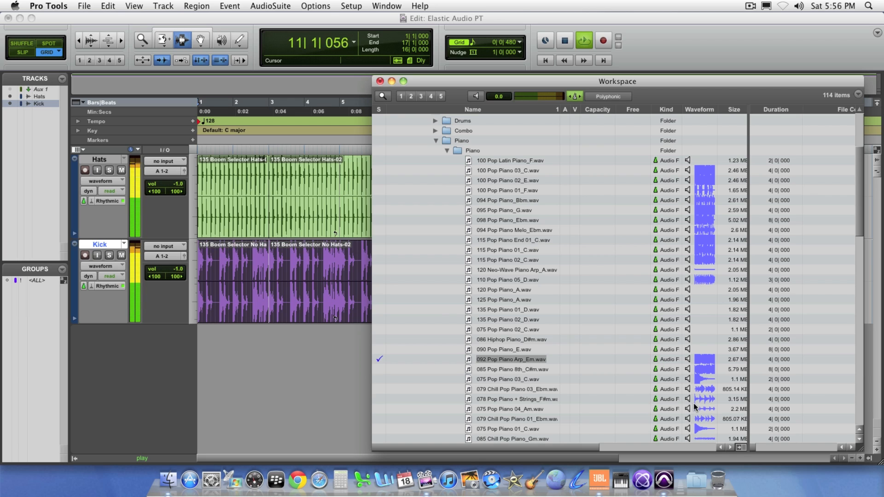
{"action": "left_click", "coordinate": [689, 359]}
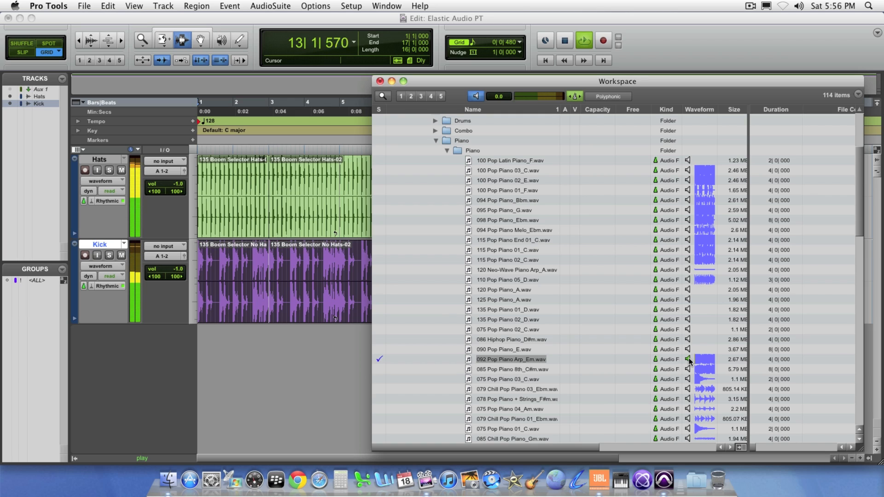
{"action": "left_click", "coordinate": [689, 360]}
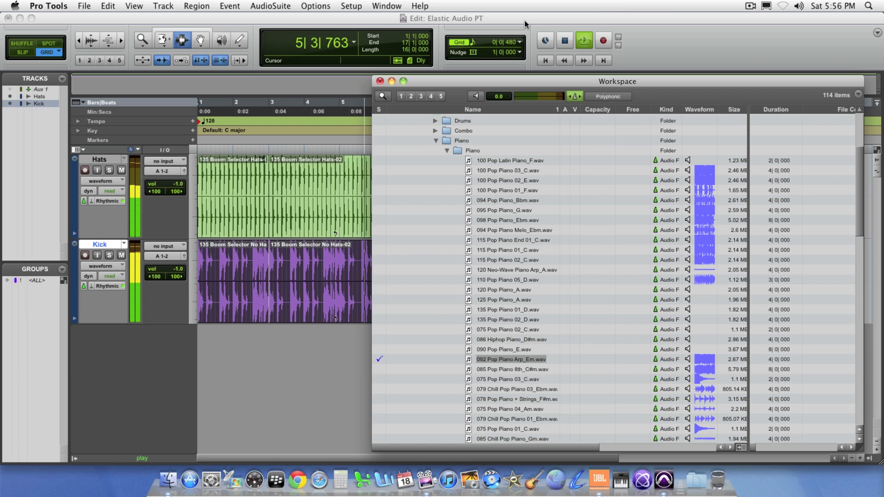
{"action": "key", "text": "alt+i"}
{"action": "key", "text": "space"}
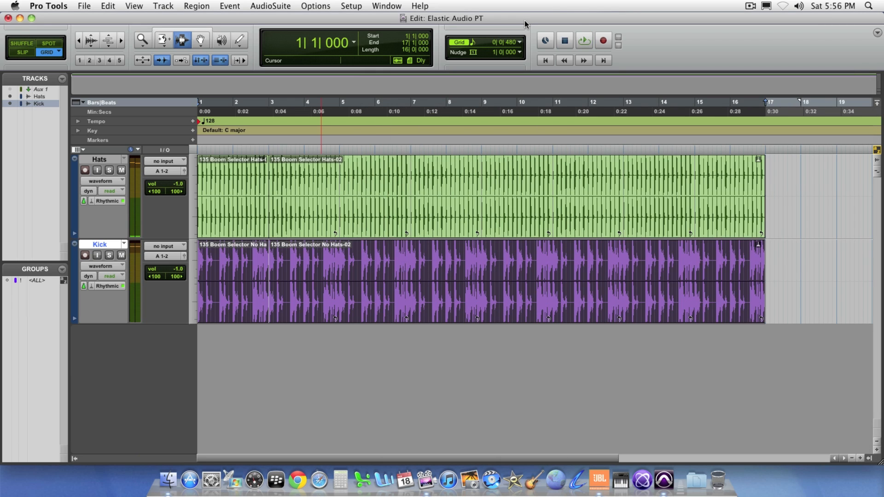
Step: Import 092 Pop Piano Arp_Em.wav from the Workspace browser onto a new track, and play back the clip's range with the drums
{"action": "key", "text": "alt+i"}
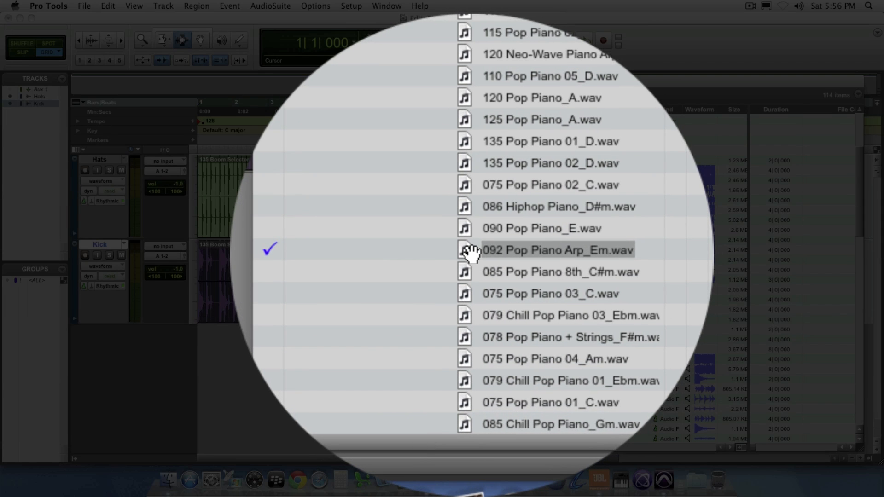
{"action": "left_click_drag", "start_coordinate": [472, 253], "coordinate": [34, 239]}
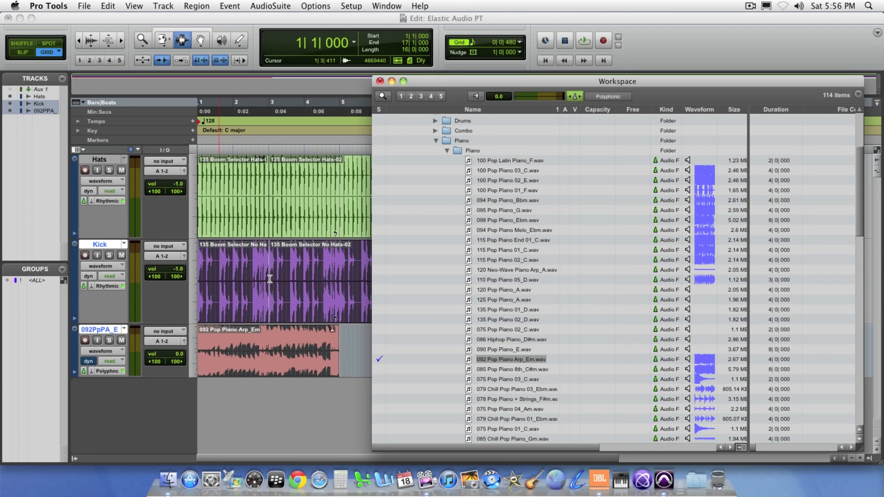
{"action": "left_click", "coordinate": [381, 82]}
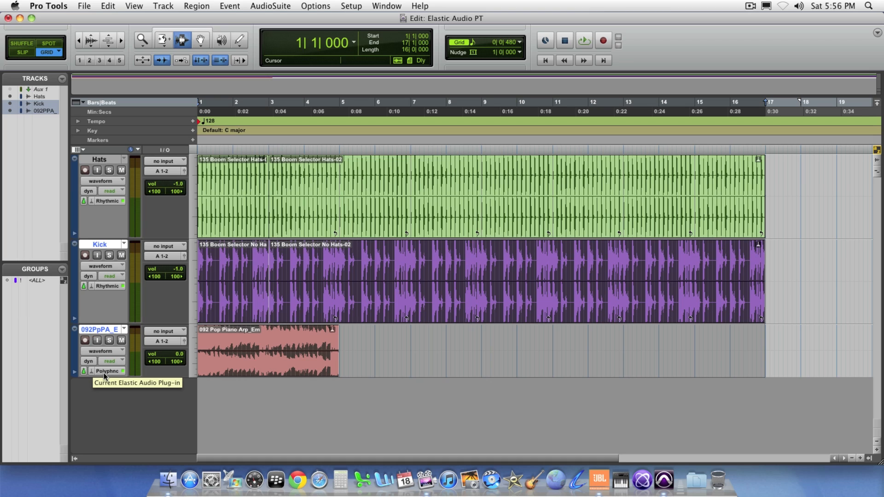
{"action": "left_click", "coordinate": [296, 351]}
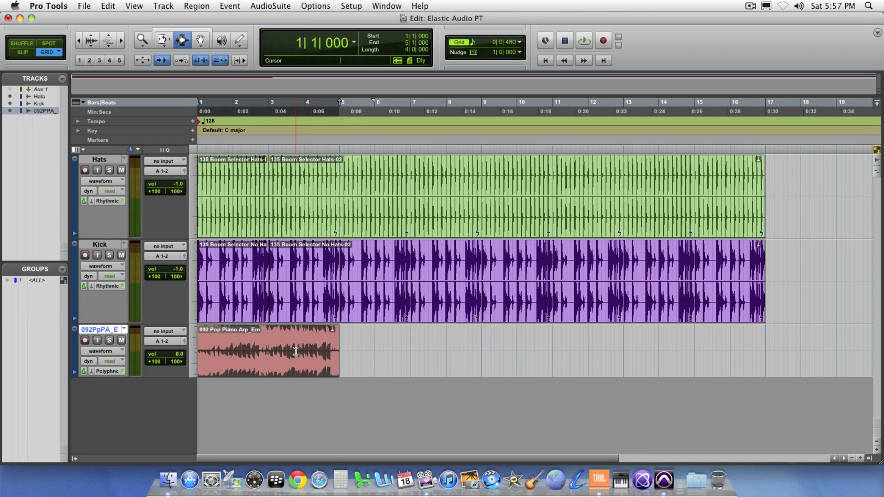
{"action": "key", "text": "space"}
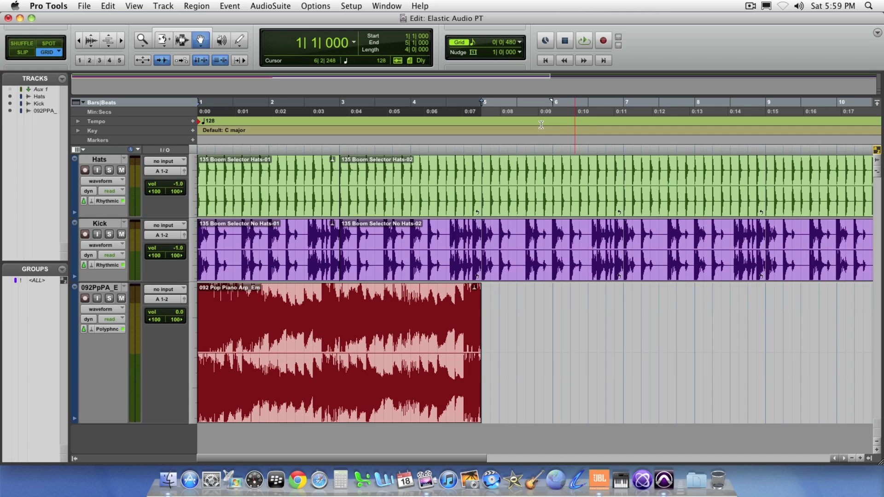
Step: Switch the piano track to warp view and play the session from the start
{"action": "left_click", "coordinate": [115, 310]}
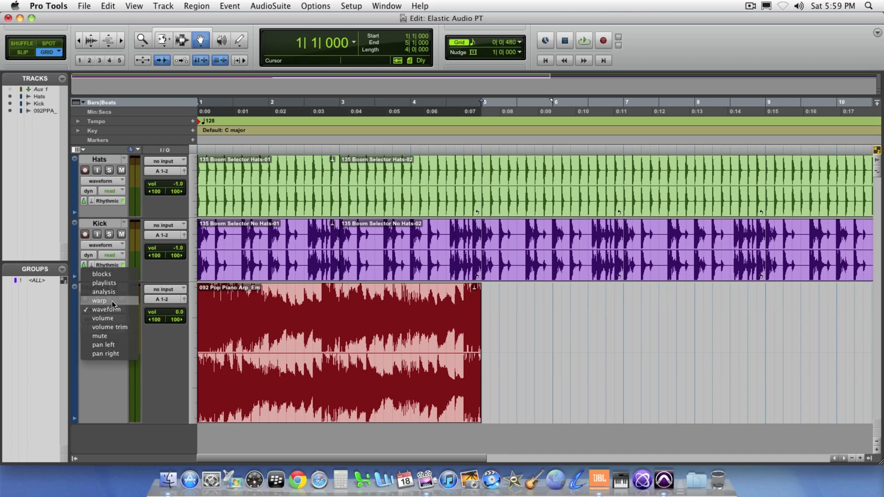
{"action": "left_click", "coordinate": [112, 301]}
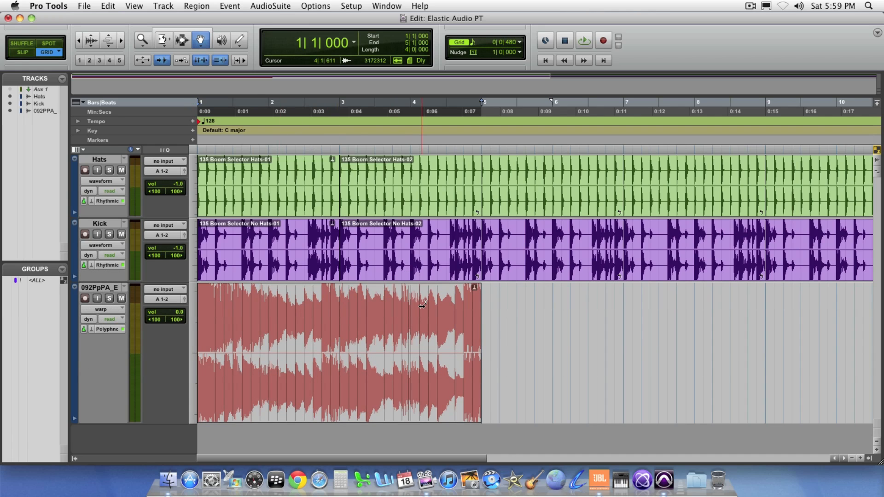
{"action": "mouse_move", "coordinate": [482, 340]}
{"action": "left_mouse_down"}
{"action": "mouse_move", "coordinate": [699, 348]}
{"action": "mouse_move", "coordinate": [401, 341]}
{"action": "mouse_move", "coordinate": [479, 340]}
{"action": "left_mouse_up"}
{"action": "key", "text": "Return"}
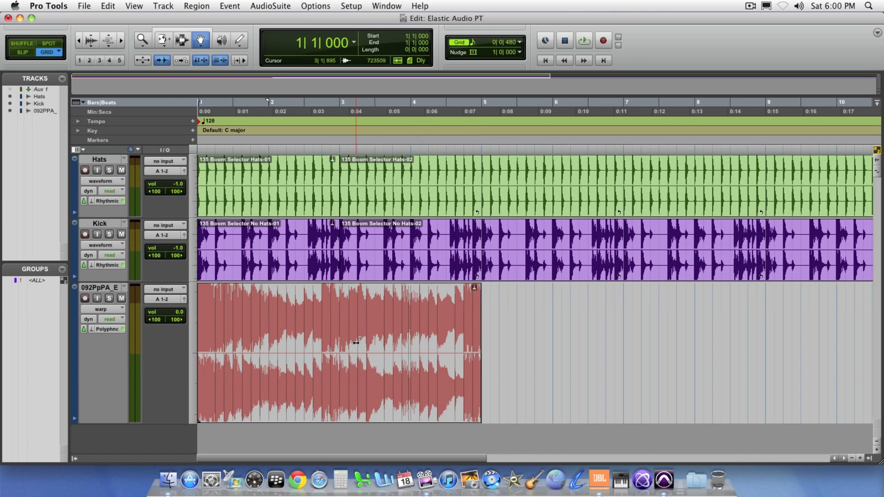
{"action": "key", "text": "space"}
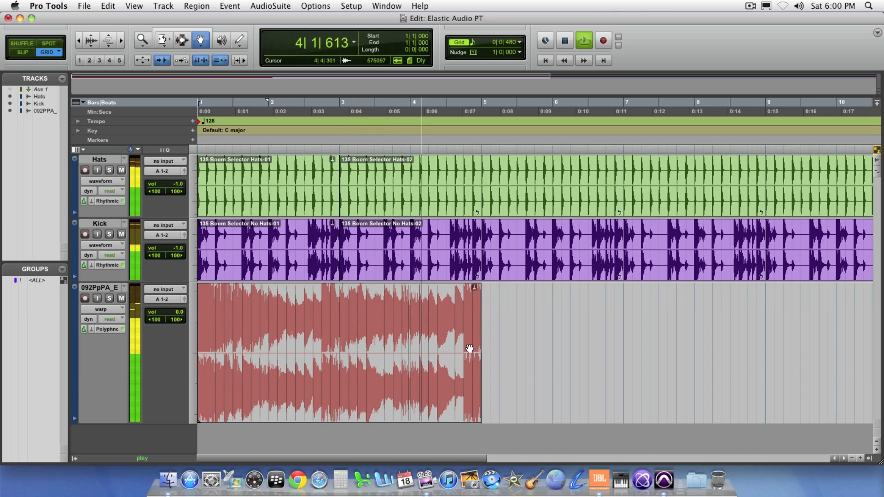
{"action": "key", "text": "space"}
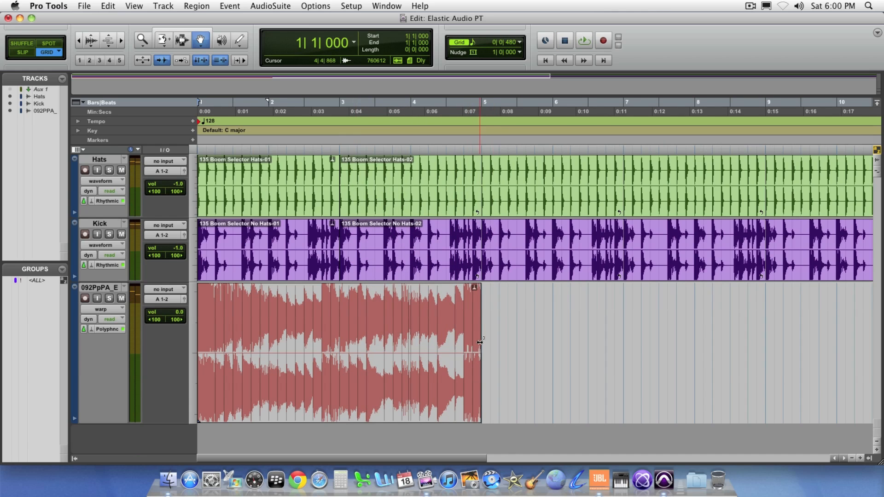
Step: Try stretching the end of the piano clip to bar 9, play it back, and return the end to bar 5
{"action": "left_click_drag", "start_coordinate": [480, 349], "coordinate": [763, 353]}
{"action": "key", "text": "space"}
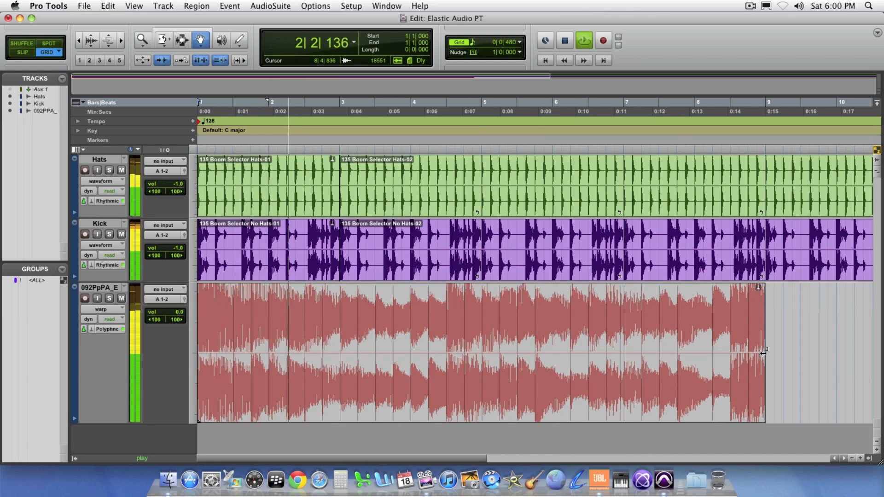
{"action": "key", "text": "space"}
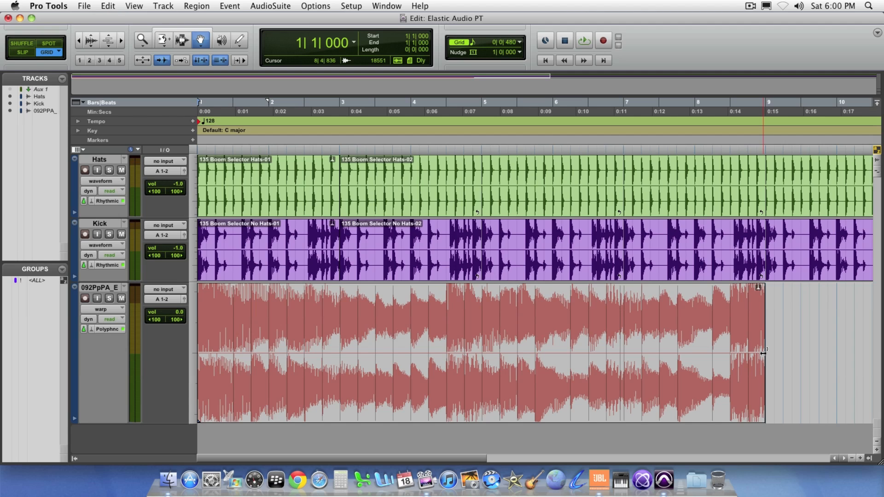
{"action": "left_click_drag", "start_coordinate": [763, 354], "coordinate": [479, 342]}
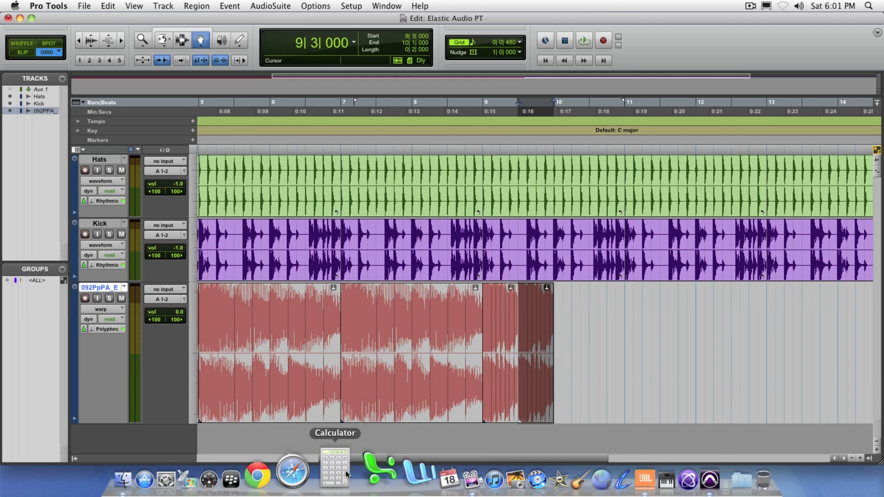
Step: Place the playback start at bar 5 on the piano track with the Selector tool and play the warped piano regions
{"action": "left_click_drag", "start_coordinate": [350, 463], "coordinate": [224, 446]}
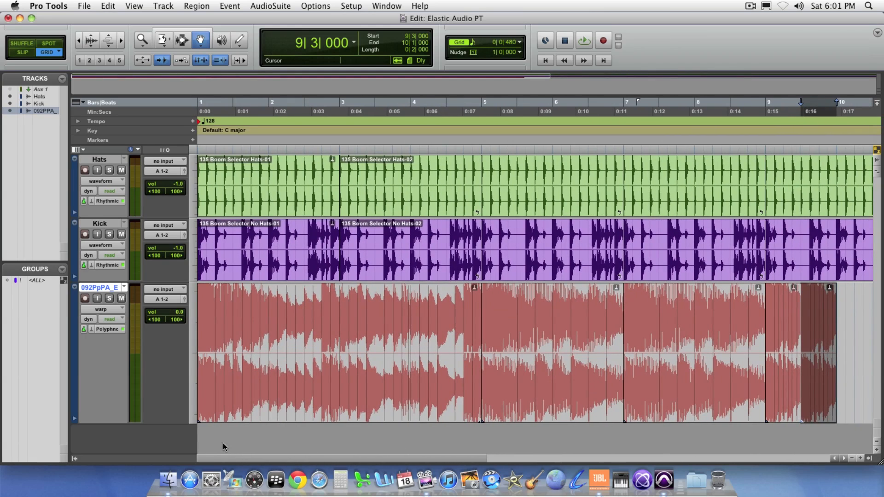
{"action": "left_click", "coordinate": [182, 40]}
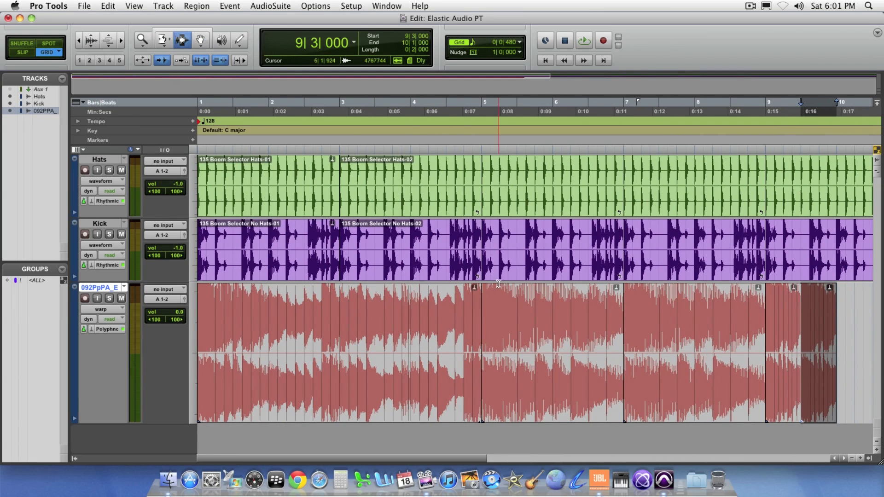
{"action": "left_click", "coordinate": [483, 311], "text": "shift"}
{"action": "key", "text": "space"}
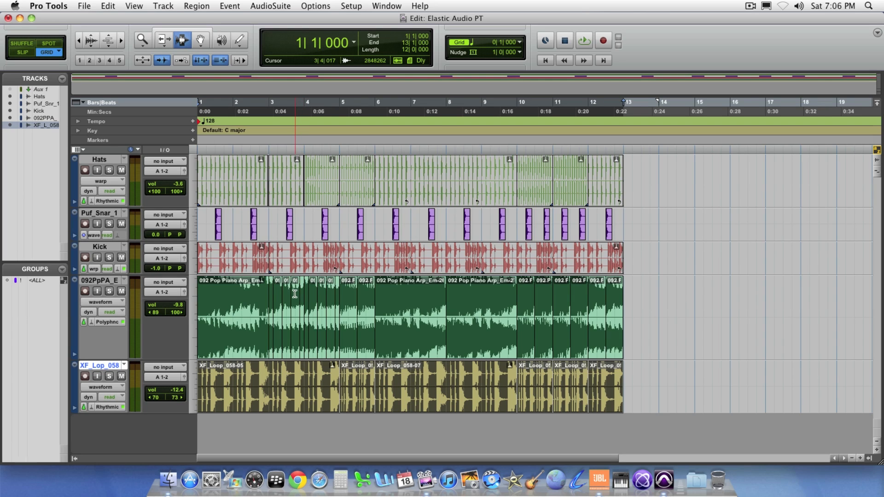
Step: Solo the piano track and play its arrangement from the start
{"action": "left_click", "coordinate": [109, 291]}
{"action": "key", "text": "space"}
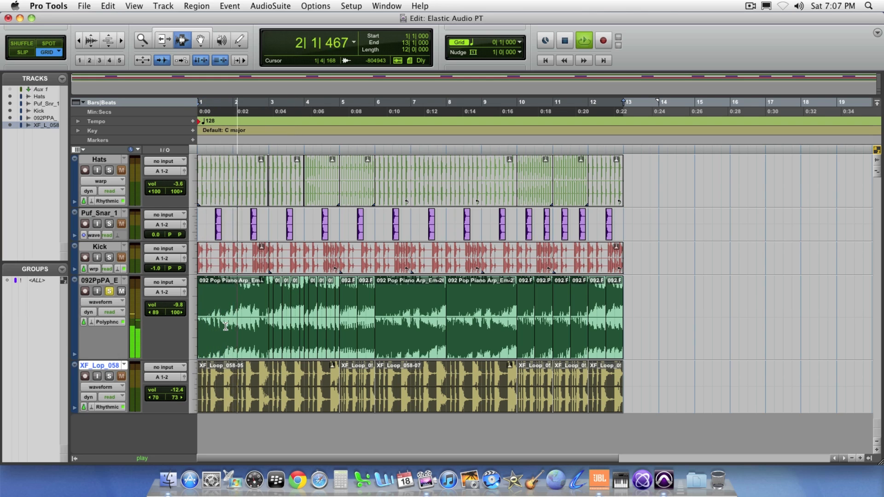
{"action": "key", "text": "space"}
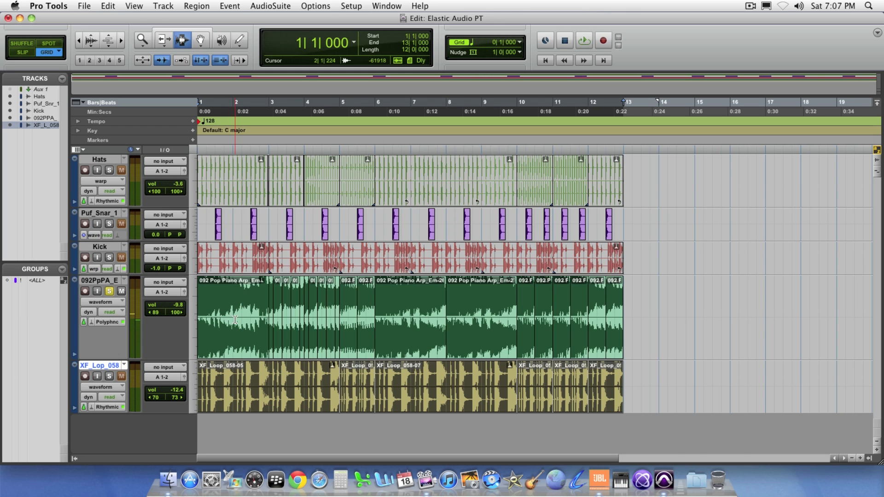
Step: Select all regions on the piano track and open their Elastic Properties
{"action": "left_click", "coordinate": [235, 320]}
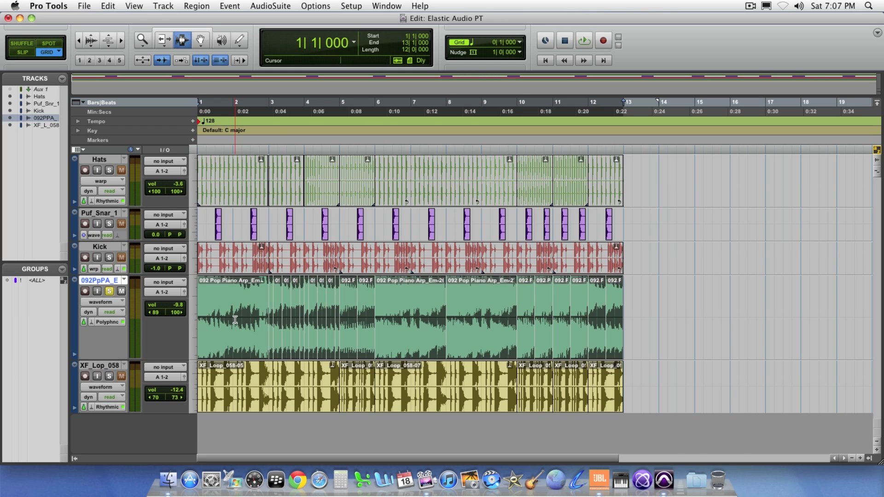
{"action": "right_click", "coordinate": [235, 321]}
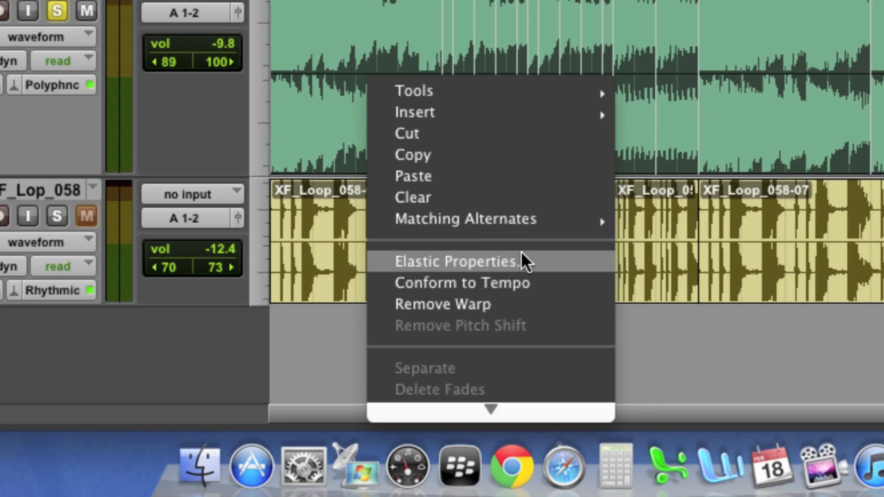
{"action": "left_click", "coordinate": [532, 254]}
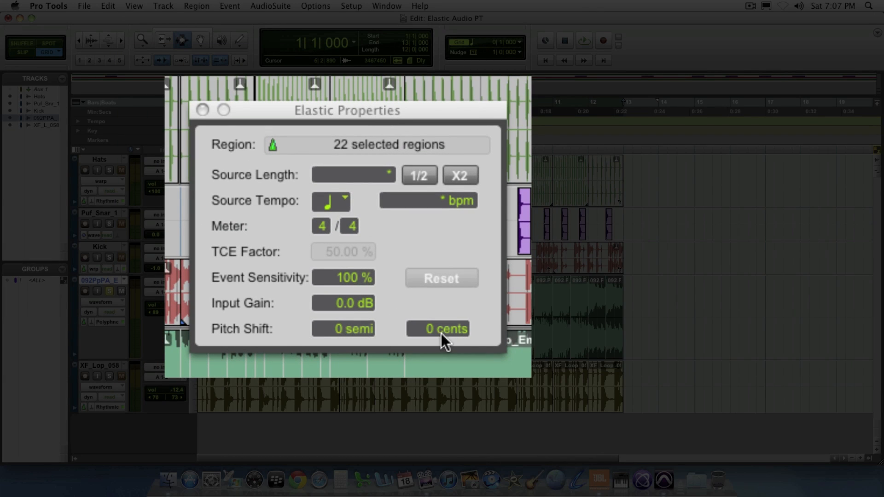
Step: Set the pitch shift of the selected piano regions to -12 semitones and play back the soloed track
{"action": "left_click", "coordinate": [346, 333]}
{"action": "type", "text": "-12"}
{"action": "key", "text": "Return"}
{"action": "key", "text": "space"}
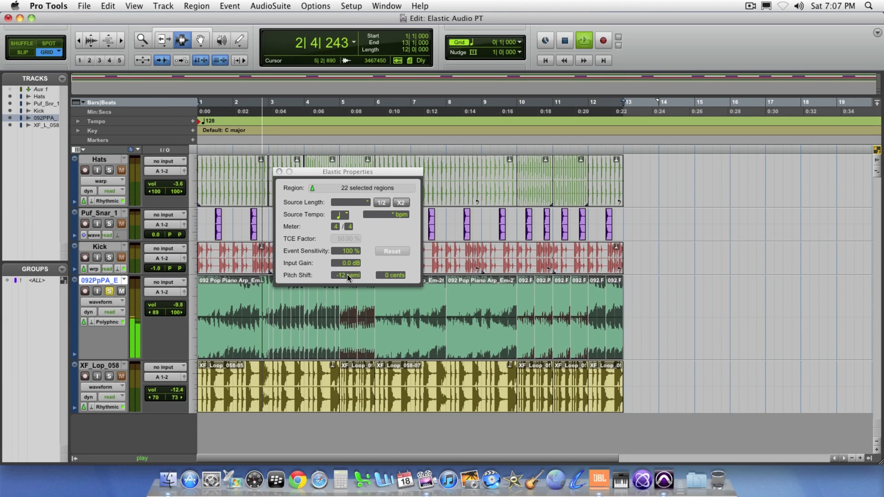
{"action": "key", "text": "space"}
Step: Reset the piano regions' pitch shift to 0 semitones and play them for comparison
{"action": "left_click", "coordinate": [347, 275]}
{"action": "type", "text": "0"}
{"action": "key", "text": "Return"}
{"action": "key", "text": "space"}
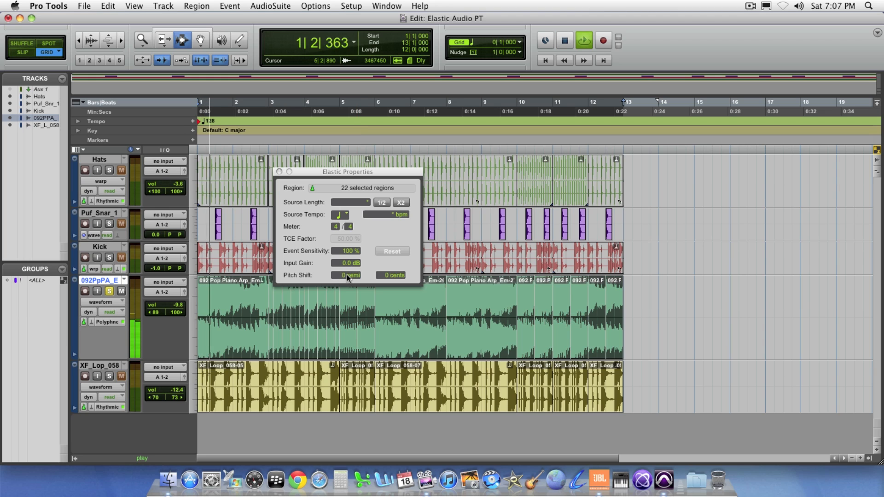
Step: Stop playback, set the piano regions' pitch shift to +12 semitones, and play them back
{"action": "key", "text": "space"}
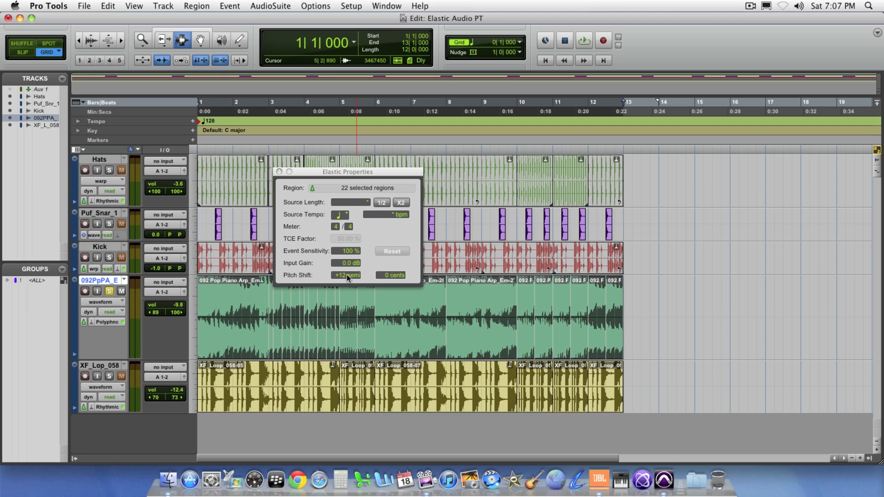
{"action": "key", "text": "space"}
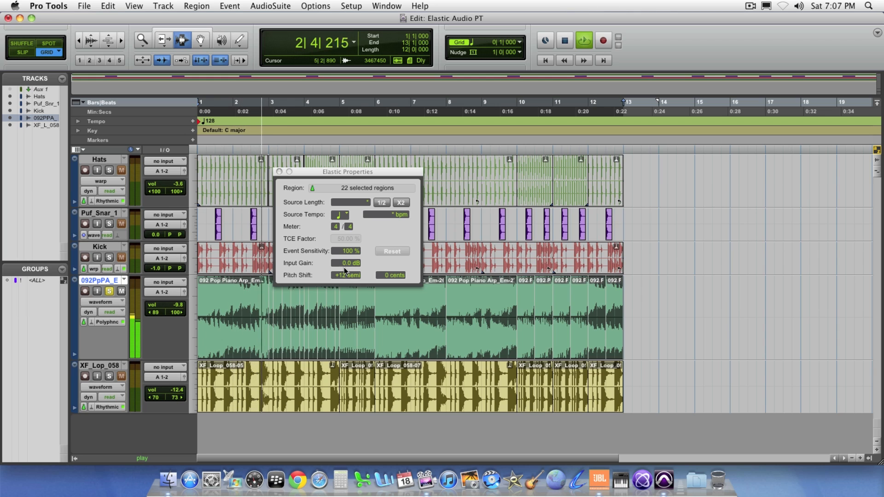
{"action": "key", "text": "space"}
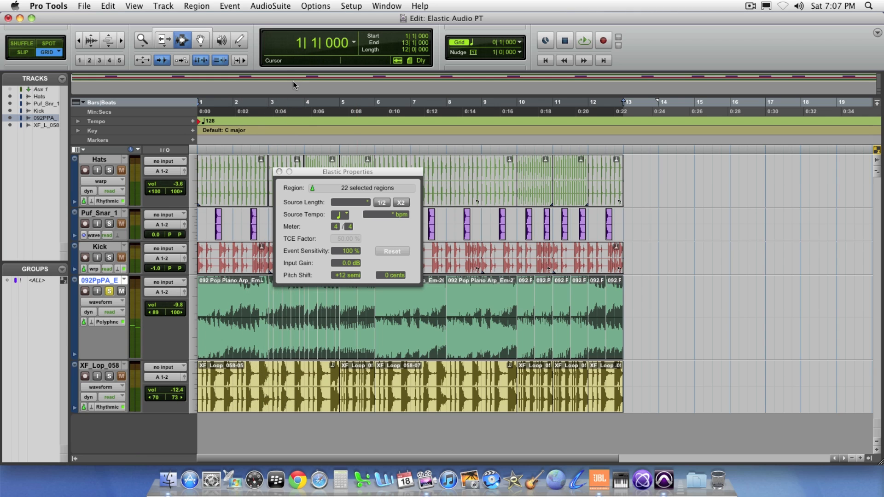
Step: Open the Transpose event operation and move the Elastic Properties window aside so both windows can be used
{"action": "left_click", "coordinate": [241, 5]}
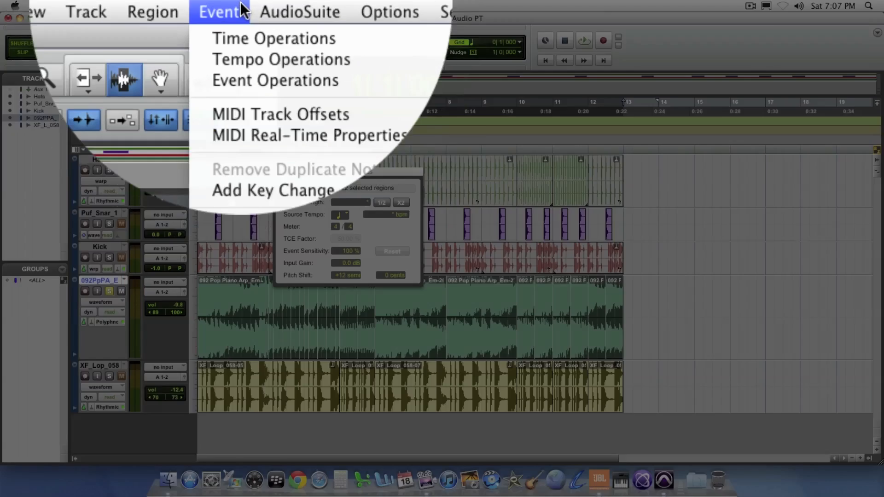
{"action": "mouse_move", "coordinate": [265, 91]}
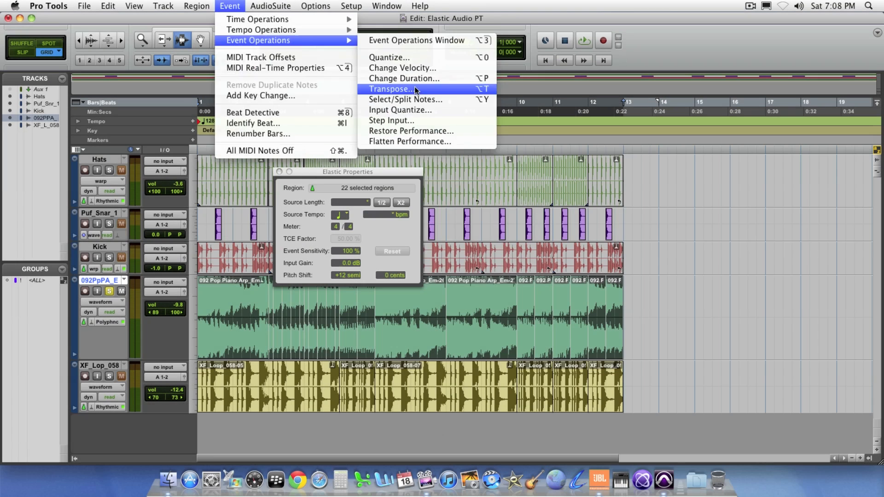
{"action": "left_click", "coordinate": [414, 90]}
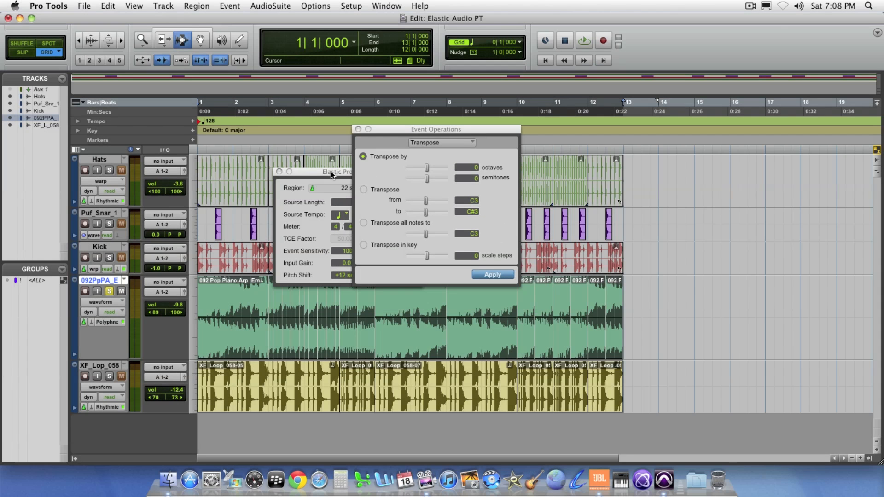
{"action": "left_click_drag", "start_coordinate": [330, 171], "coordinate": [270, 173]}
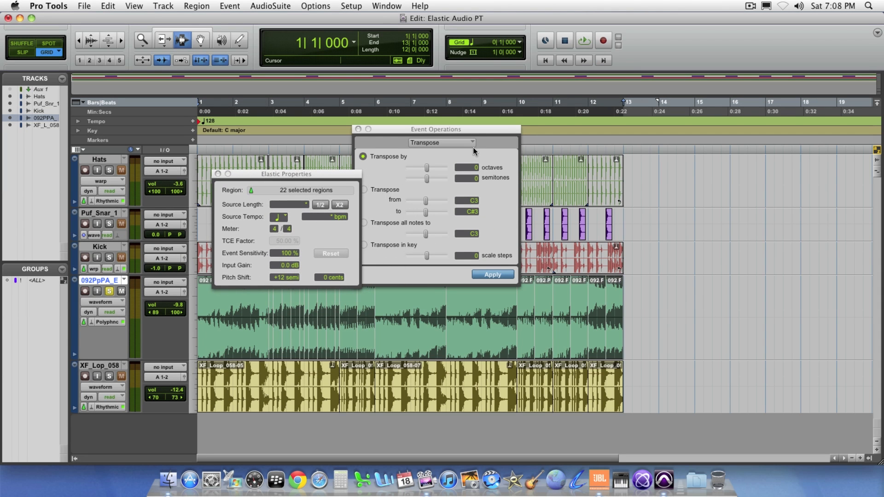